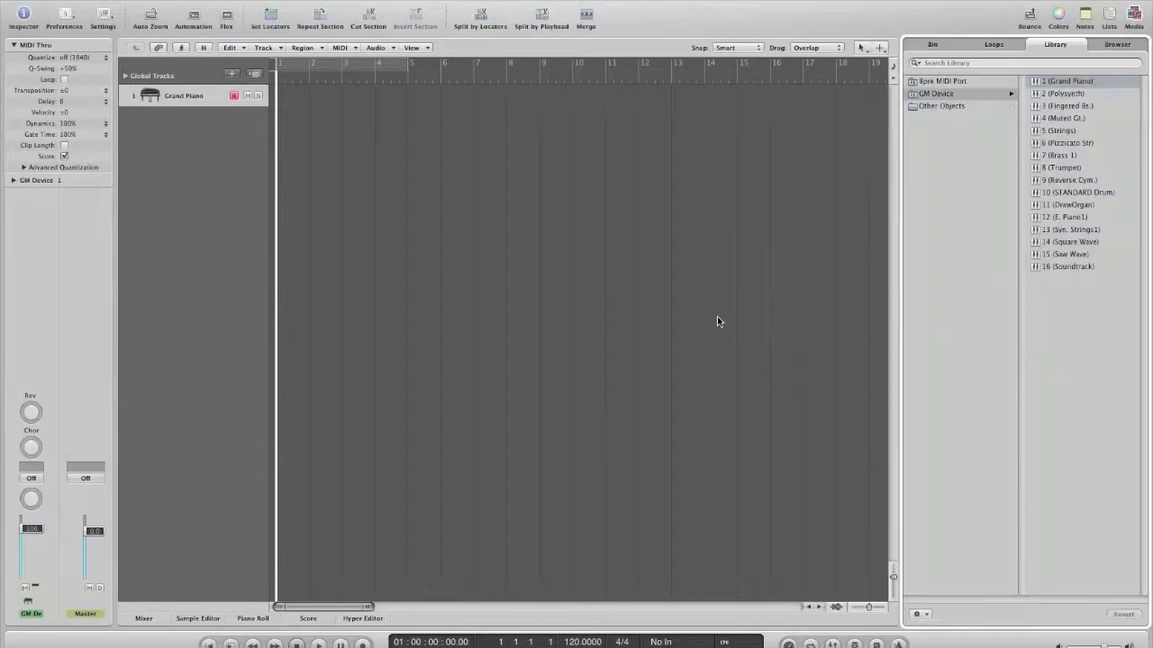
# Step: Lower the master volume, create an empty MIDI region at bar 1 of the Grand Piano track, and open it in the Piano Roll
pyautogui.moveTo(1104, 646); pyautogui.dragTo(1088, 645)
pyautogui.rightClick(278, 100)
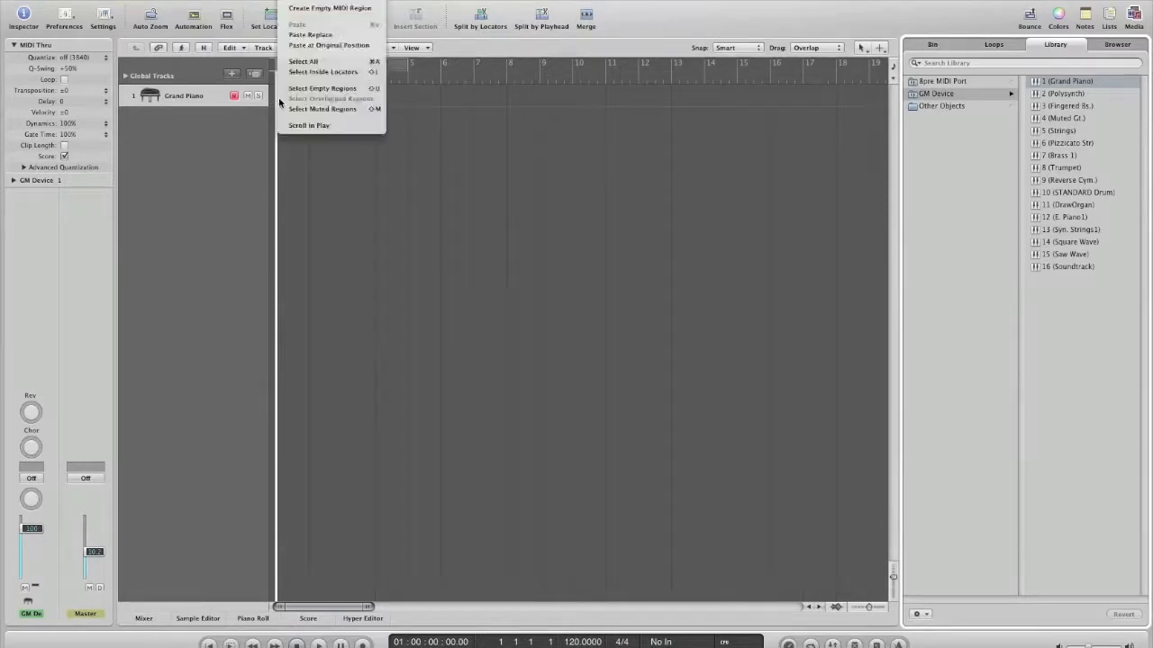
pyautogui.click(332, 8)
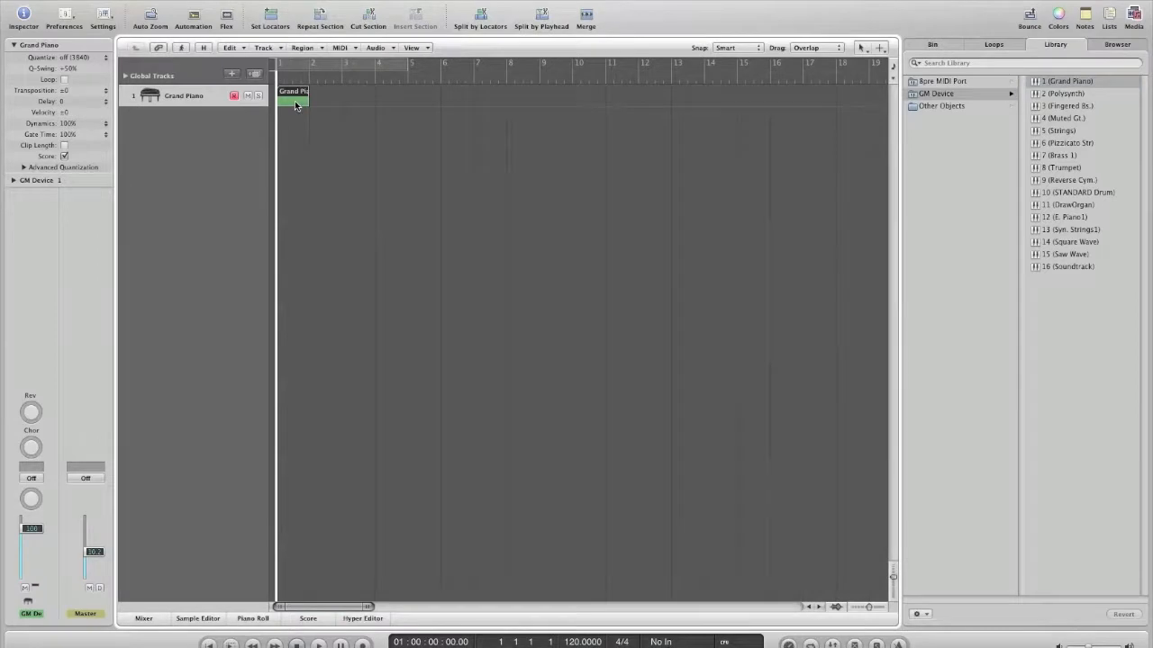
pyautogui.doubleClick(295, 99)
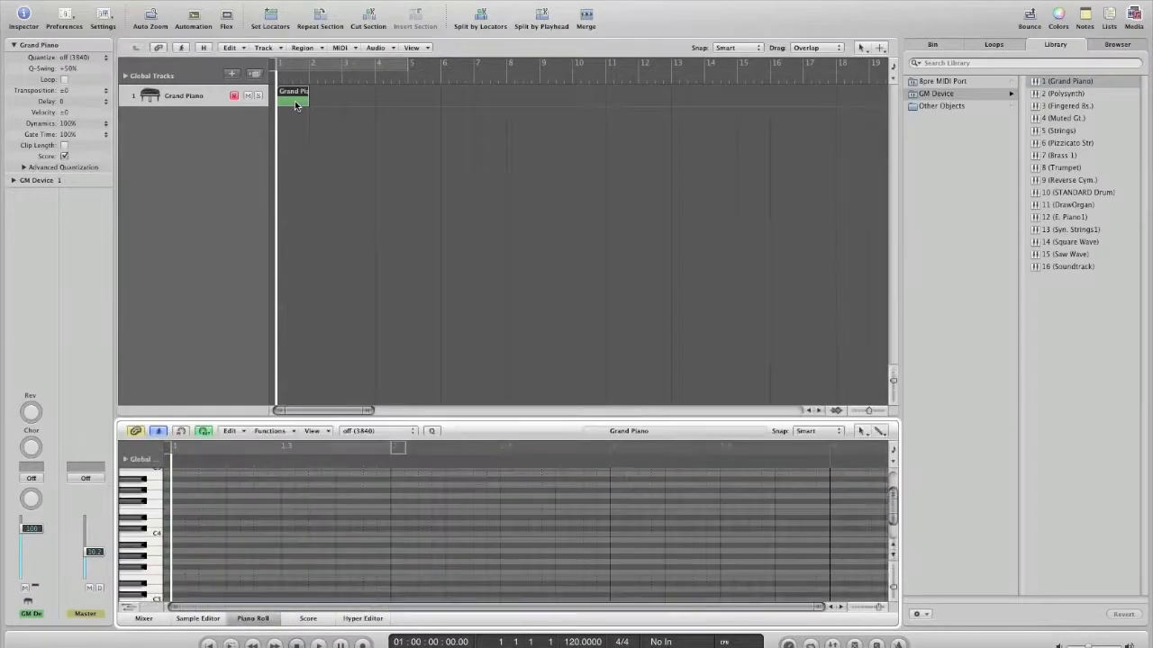
# Step: Draw seven notes of varying pitch with the Pencil tool across the first bar of the Grand Piano region
pyautogui.rightClick(209, 484)
pyautogui.click(283, 319)
pyautogui.click(189, 485)
pyautogui.click(215, 508)
pyautogui.click(255, 518)
pyautogui.click(298, 541)
pyautogui.click(339, 562)
pyautogui.click(366, 496)
pyautogui.click(373, 524)
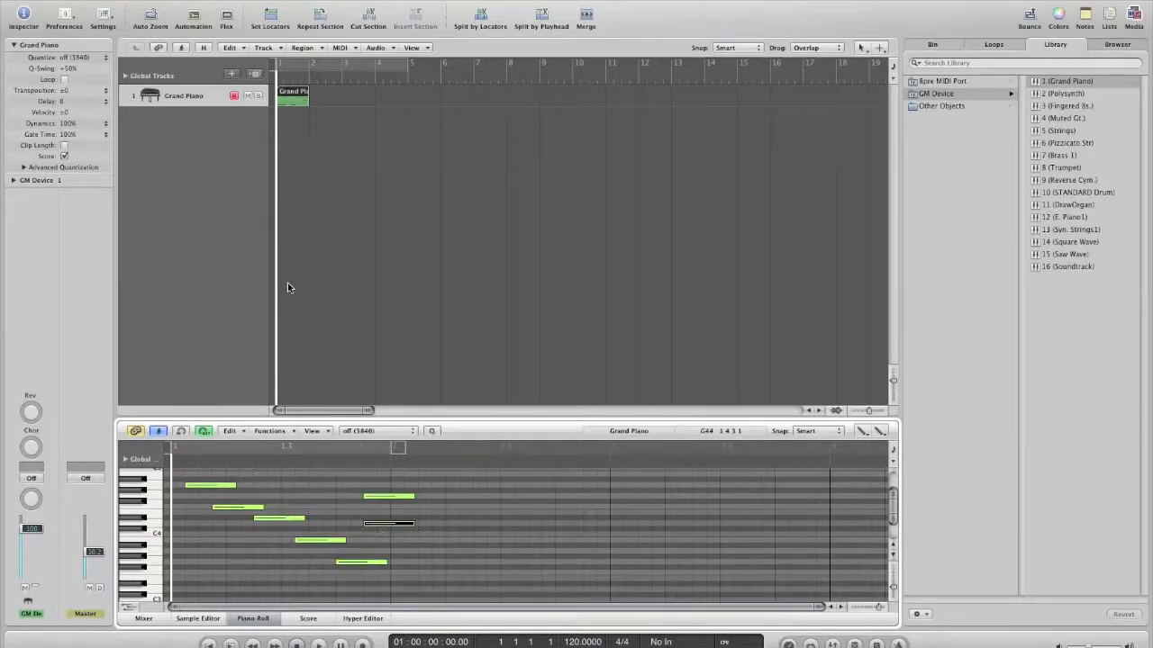
# Step: Play back the Grand Piano region, stop playback, and close the Piano Roll
pyautogui.press('space')
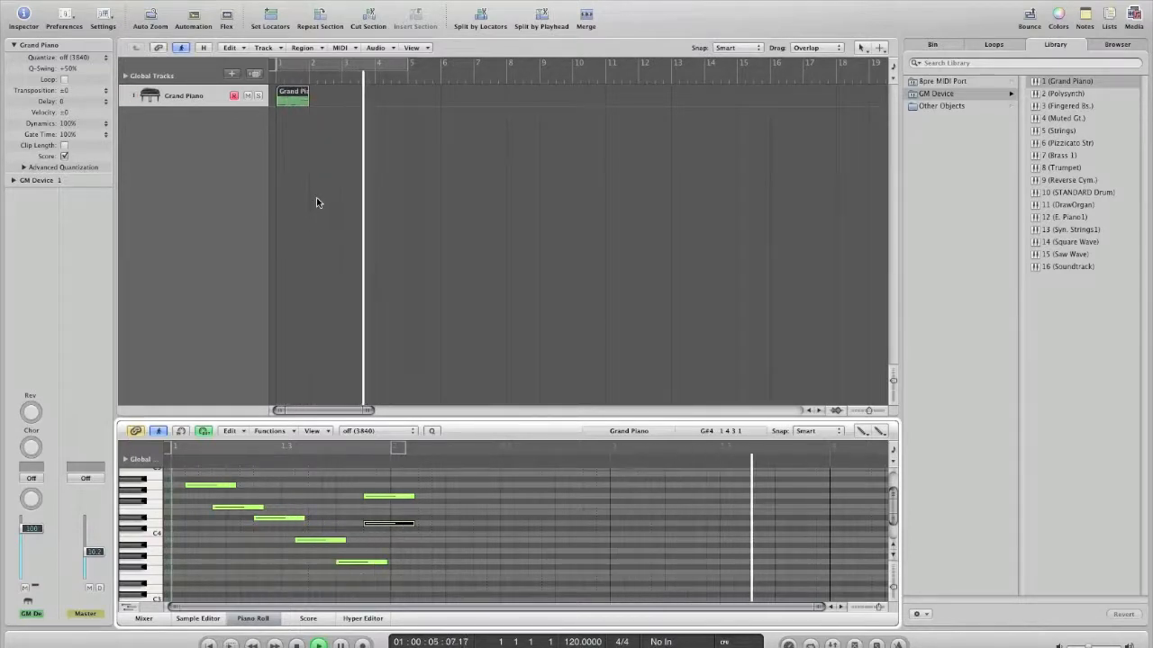
pyautogui.press('space')
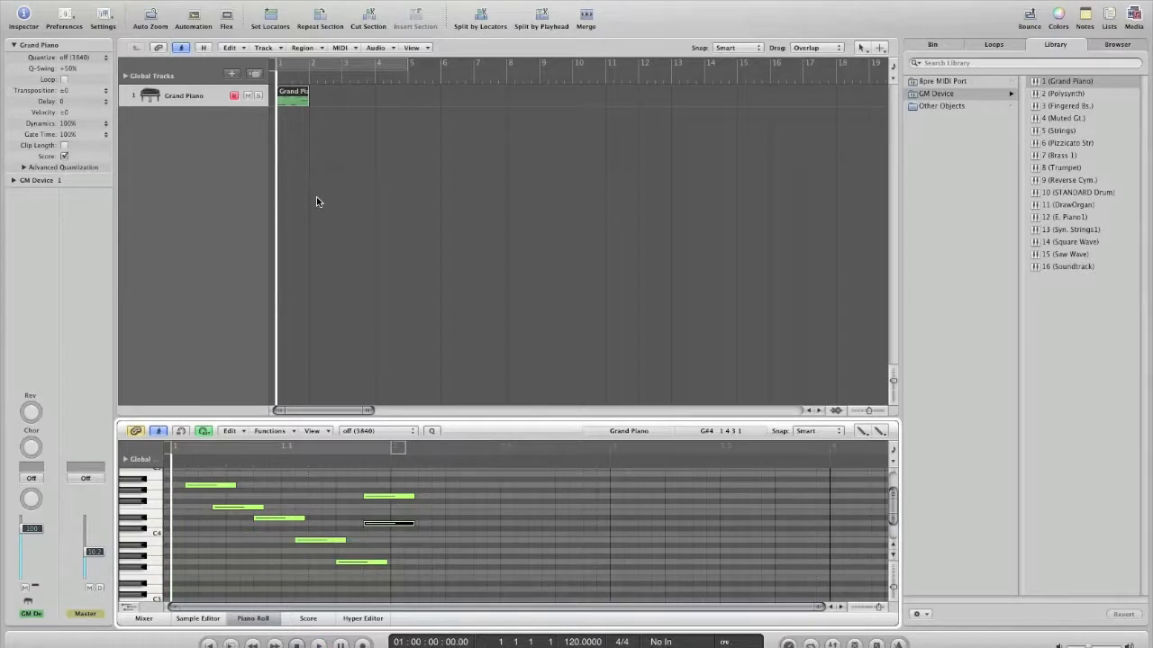
pyautogui.click(196, 96)
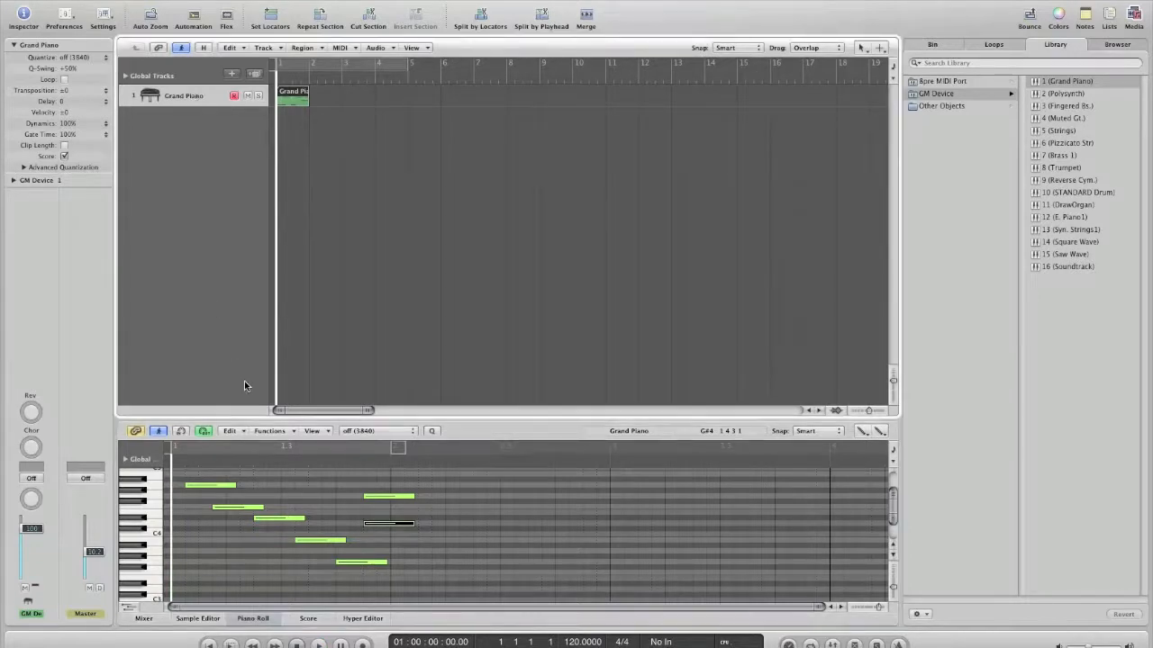
pyautogui.click(255, 625)
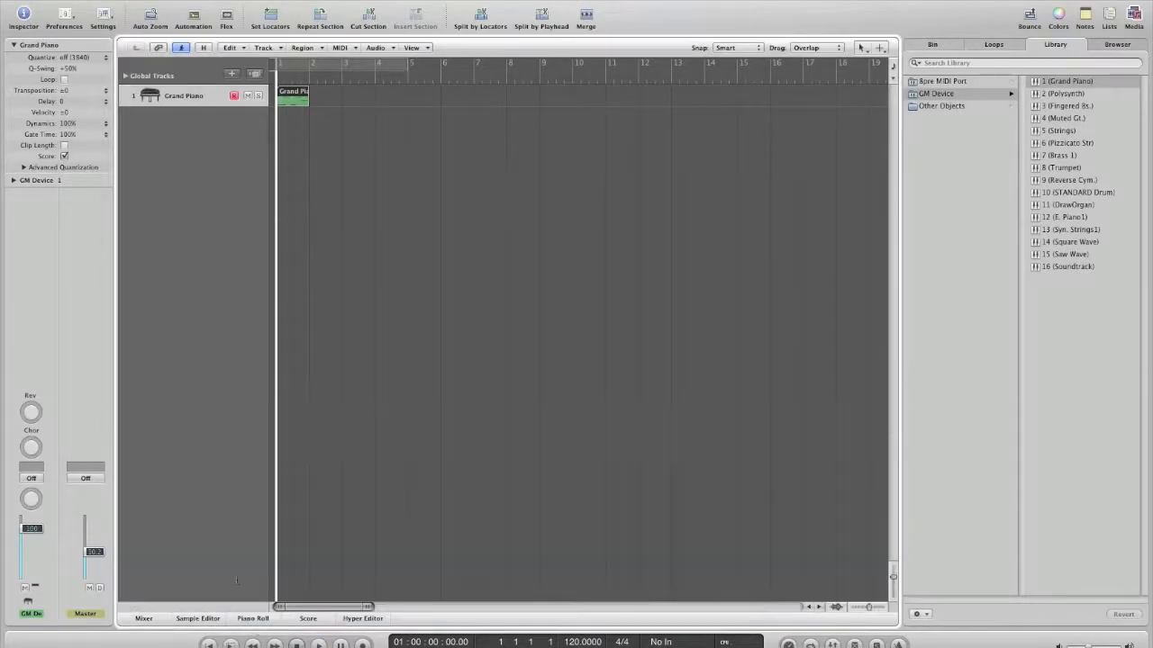
# Step: Add one software instrument track and load the Pop Piano sound from 02 Acoustic Pianos onto it
pyautogui.rightClick(196, 98)
pyautogui.click(177, 133)
pyautogui.click(264, 48)
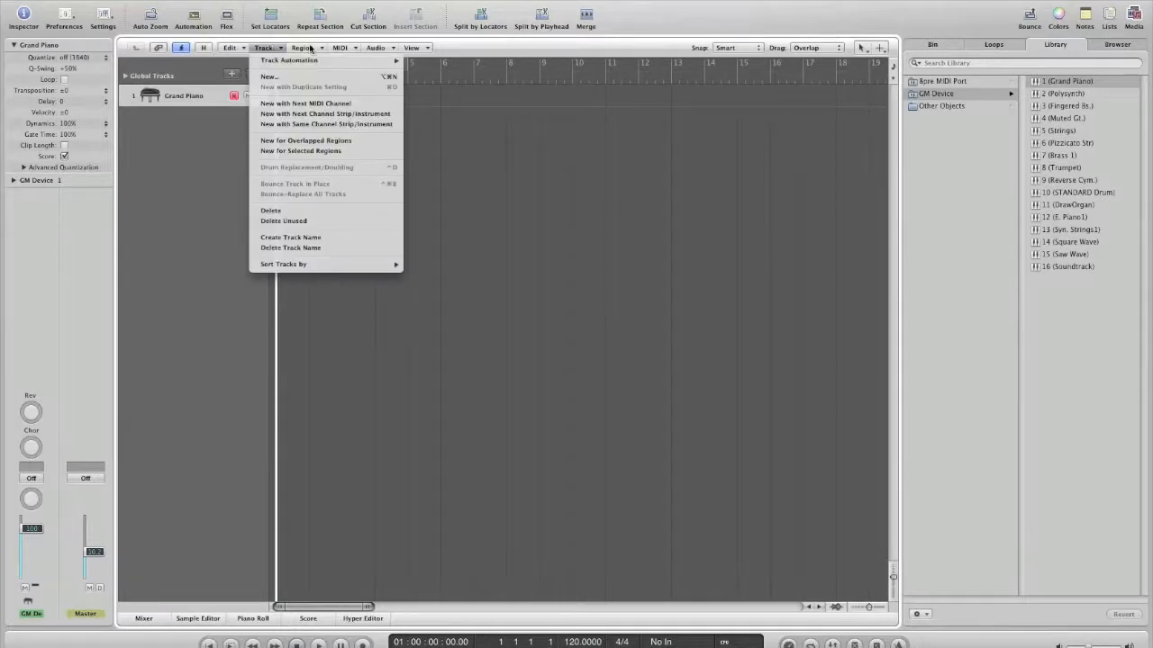
pyautogui.click(274, 78)
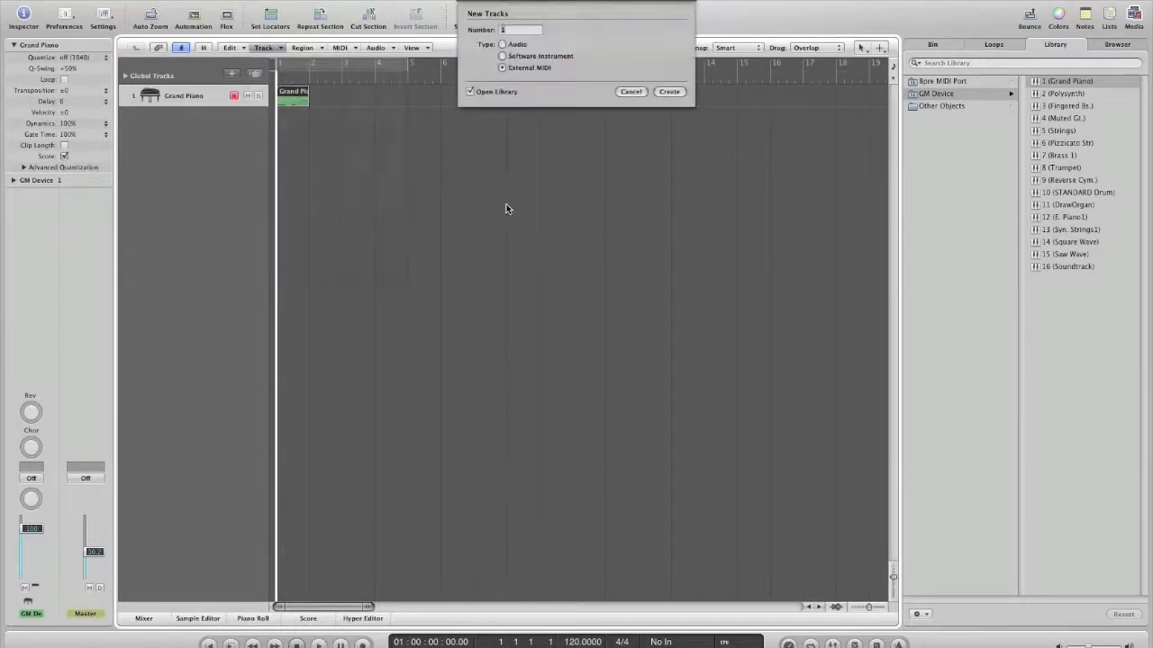
pyautogui.click(541, 57)
pyautogui.click(669, 116)
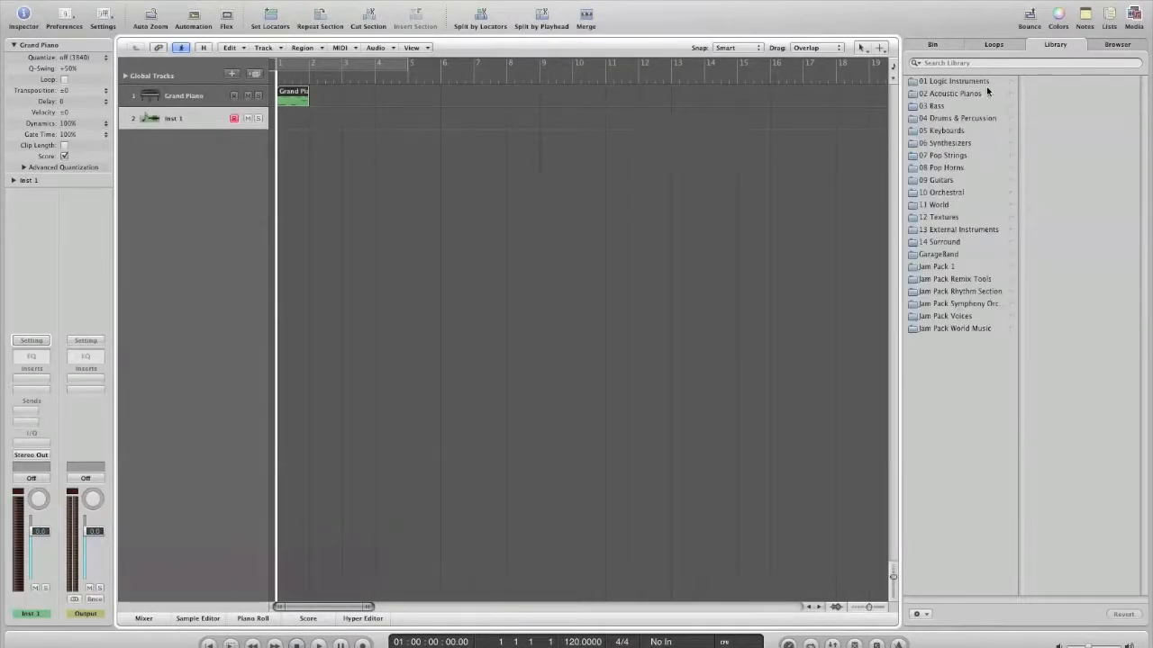
pyautogui.click(988, 92)
pyautogui.click(1059, 168)
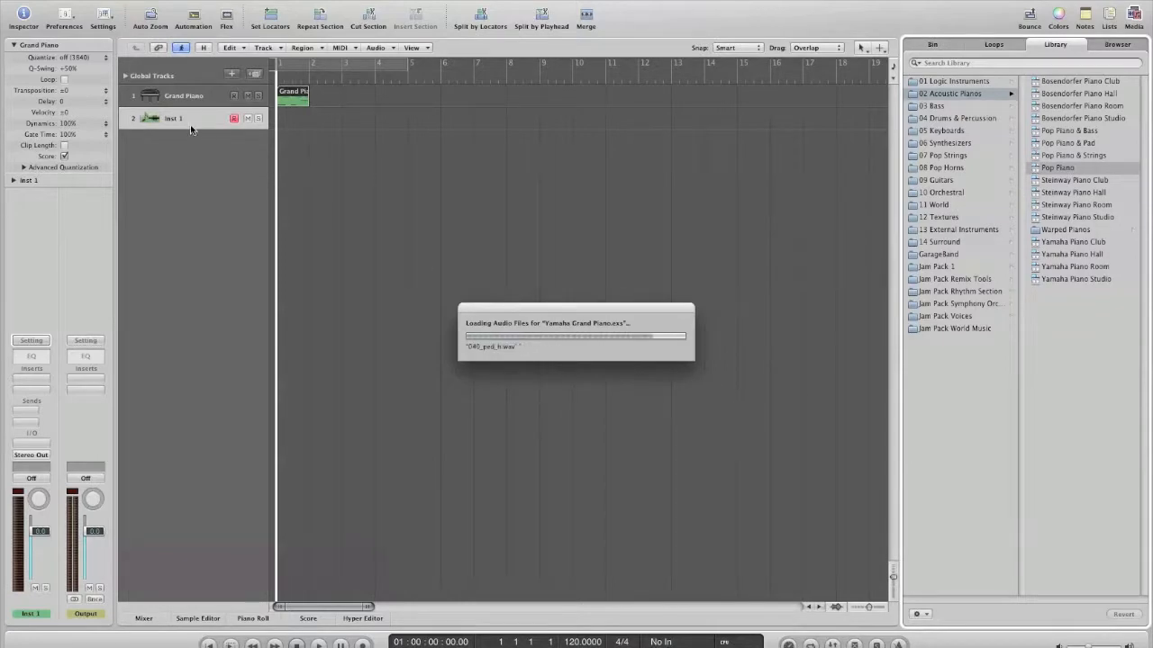
# Step: Reassign the Grand Piano track to the Inst 1 – Pop Piano software instrument and play its region
pyautogui.click(192, 99)
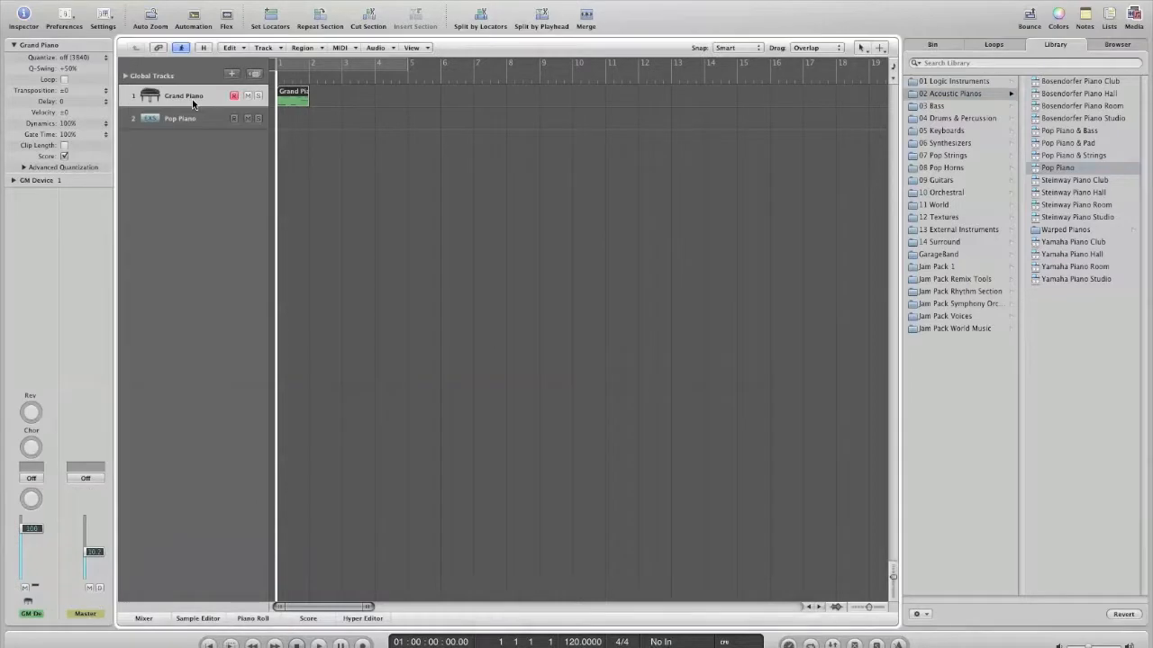
pyautogui.rightClick(190, 96)
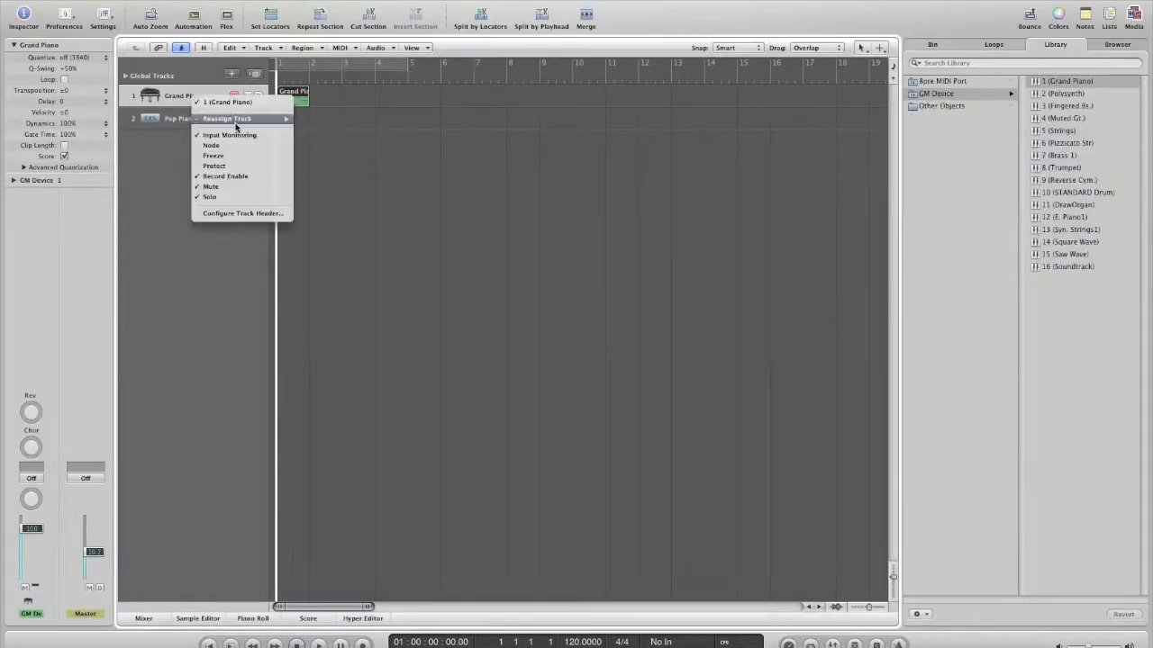
pyautogui.moveTo(236, 124)
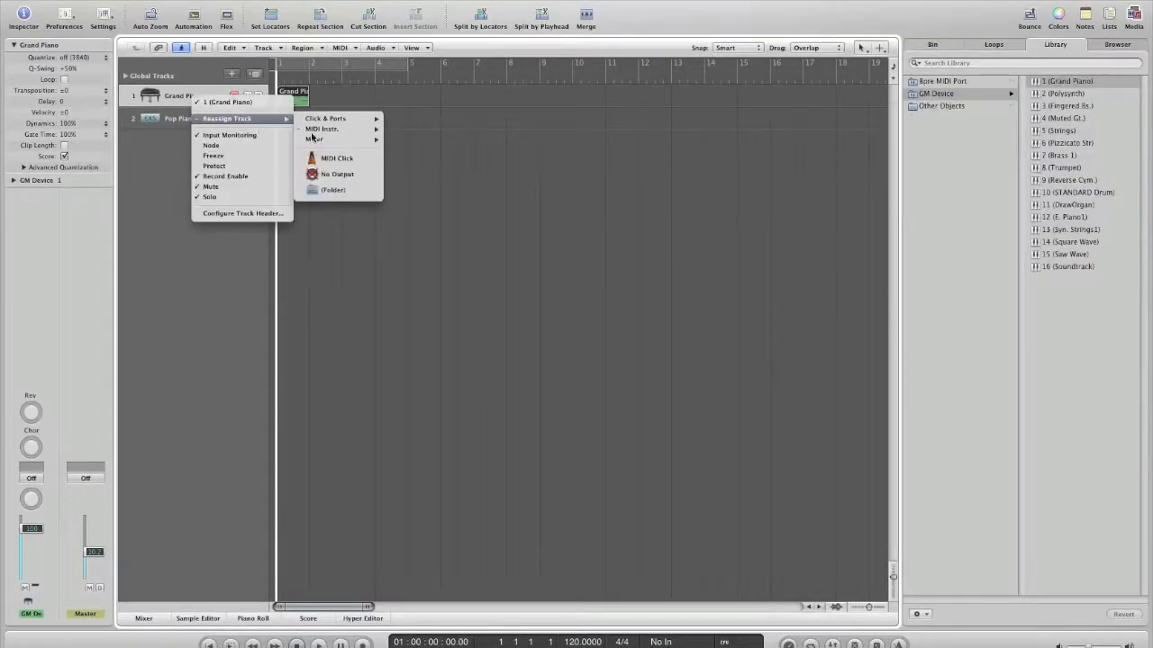
pyautogui.moveTo(337, 137)
pyautogui.moveTo(463, 161)
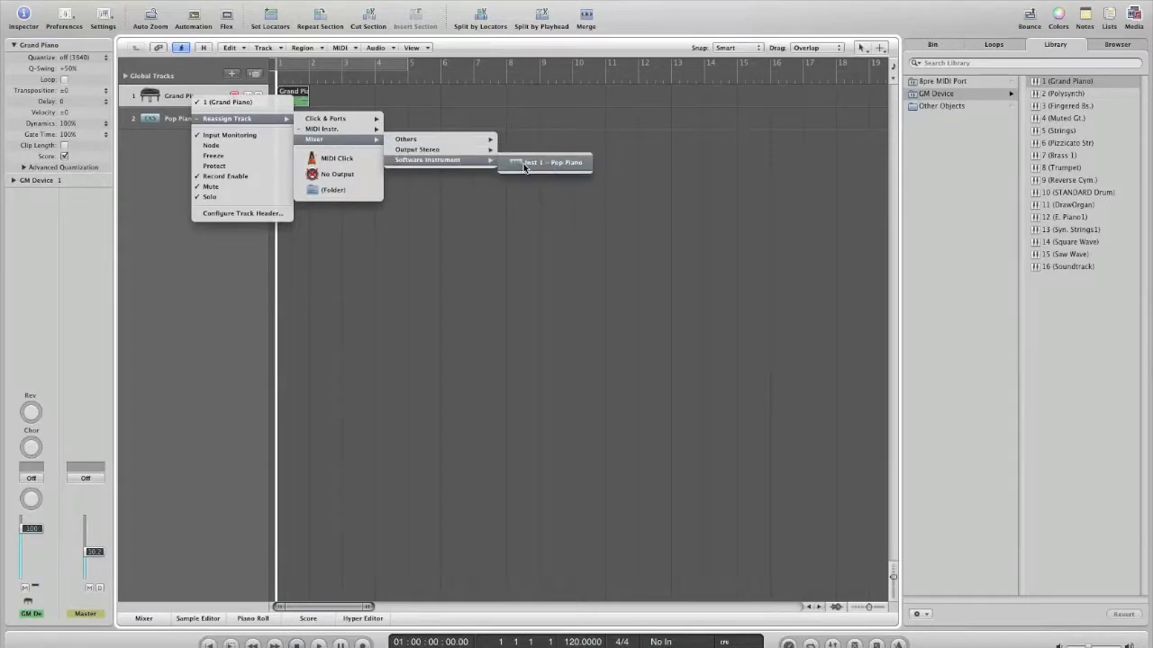
pyautogui.click(571, 163)
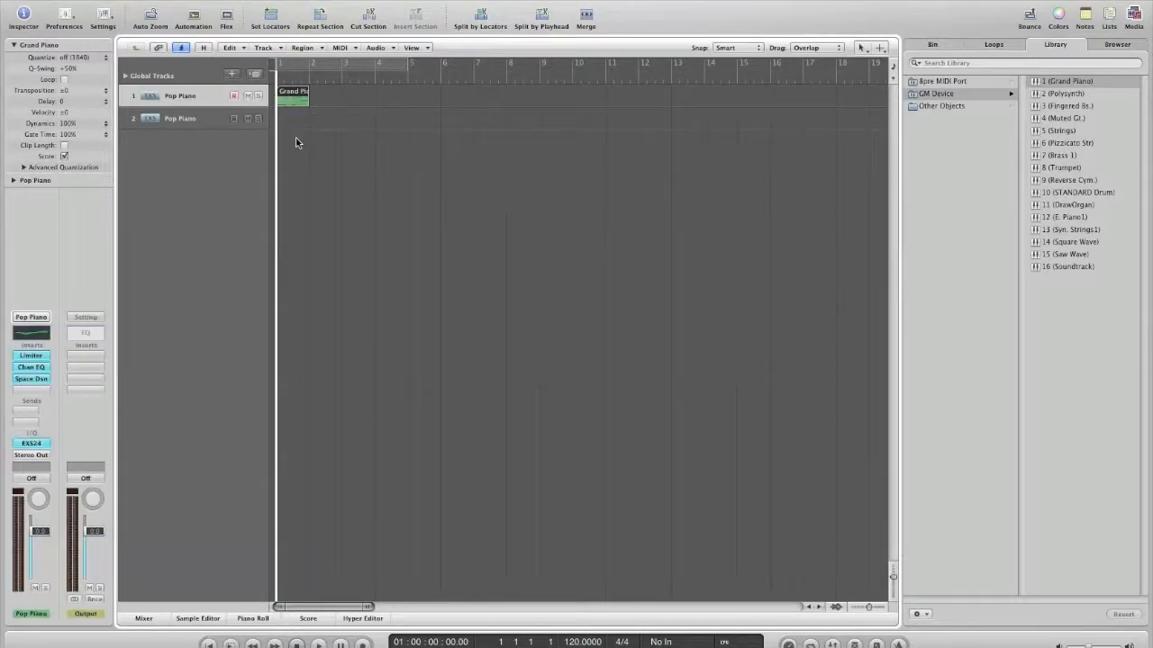
pyautogui.press('space')
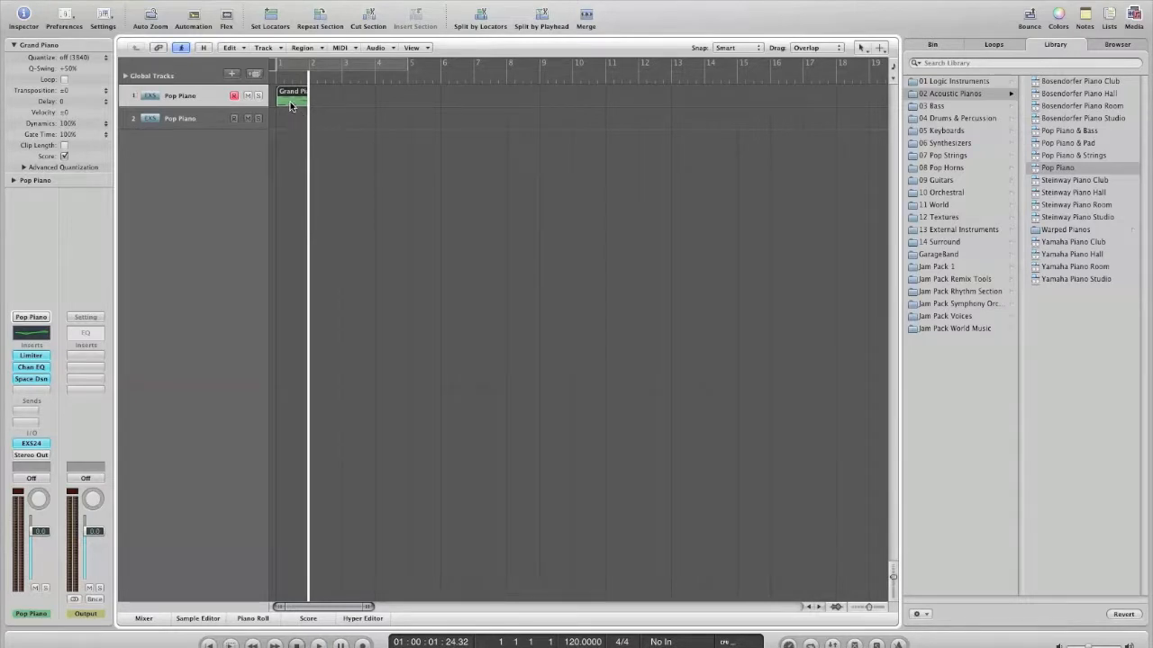
# Step: Cut the Grand Piano region in the middle with the Scissors tool, splitting overlapping notes, and return to the Pointer tool
pyautogui.rightClick(344, 99)
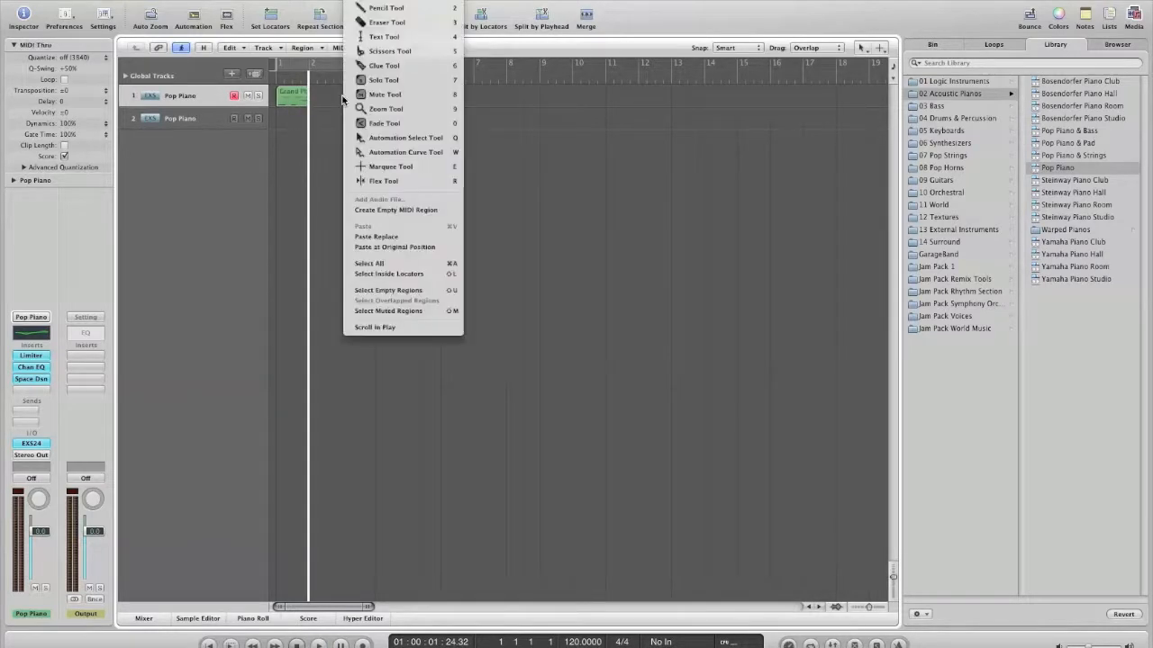
pyautogui.click(379, 52)
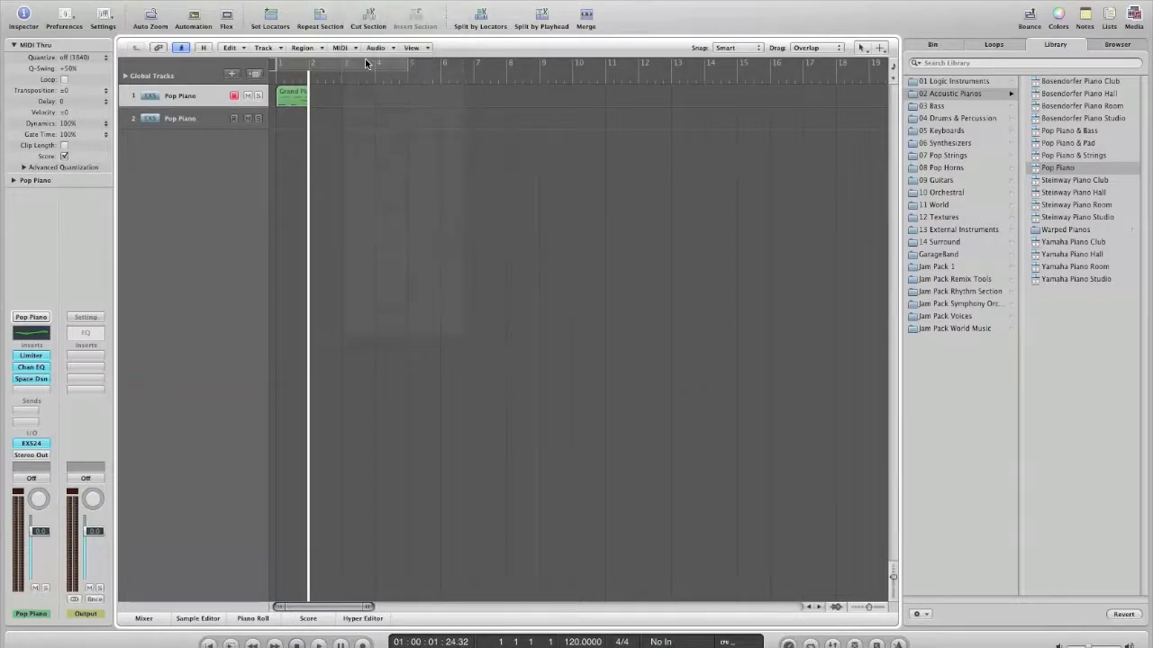
pyautogui.click(292, 103)
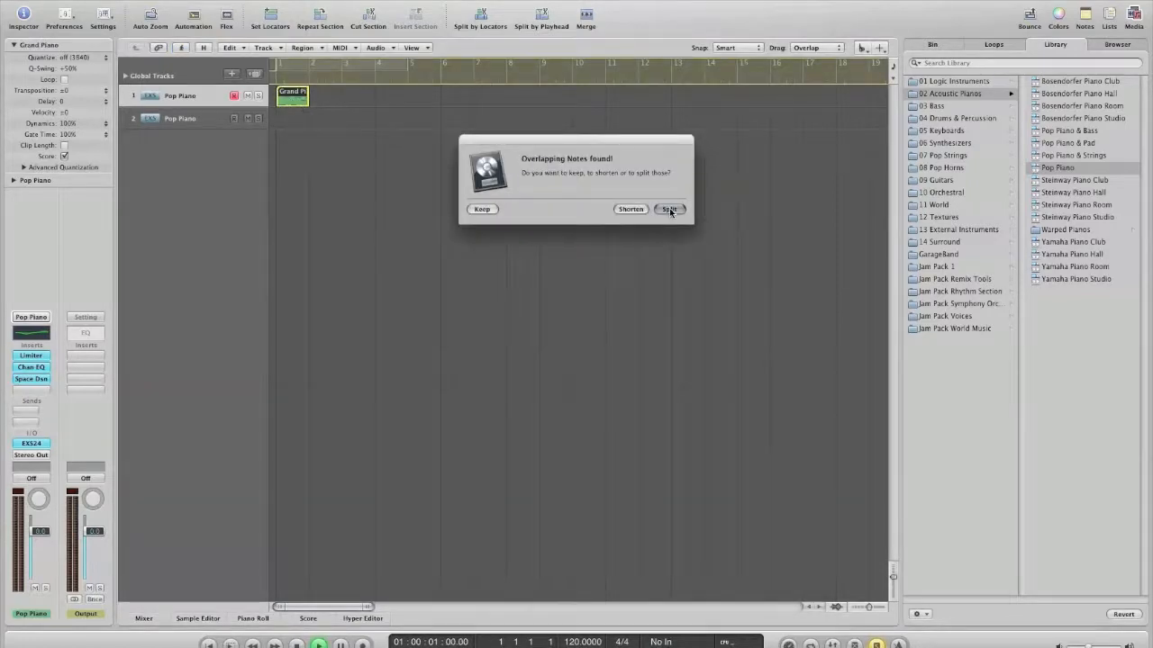
pyautogui.click(669, 209)
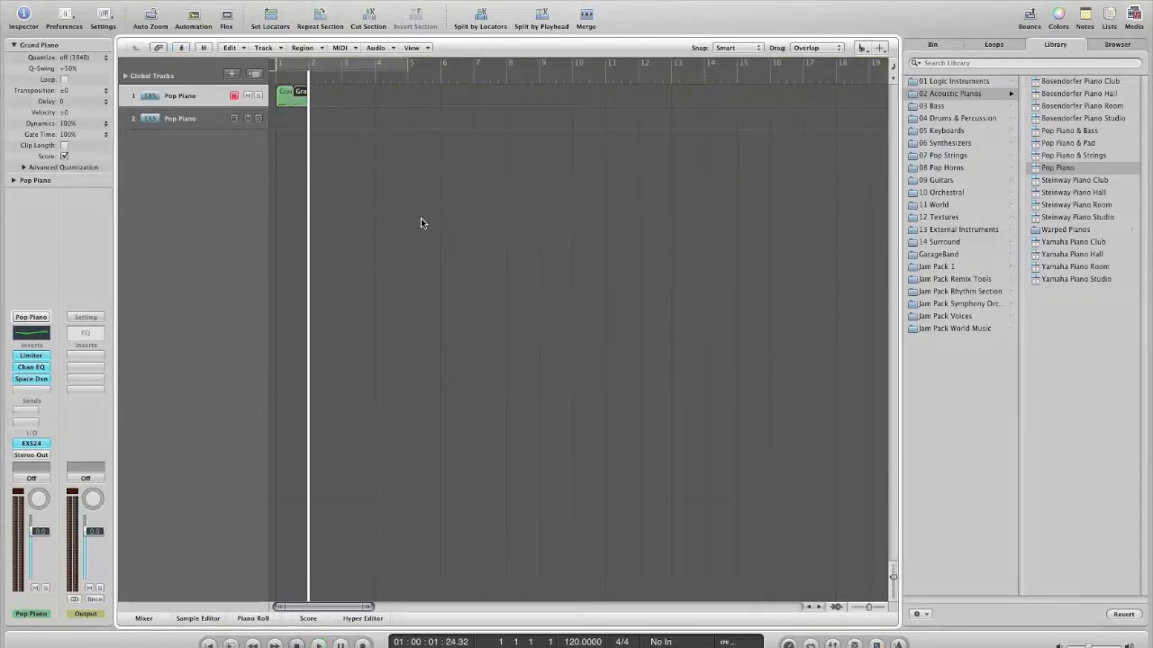
pyautogui.click(307, 239)
pyautogui.rightClick(307, 237)
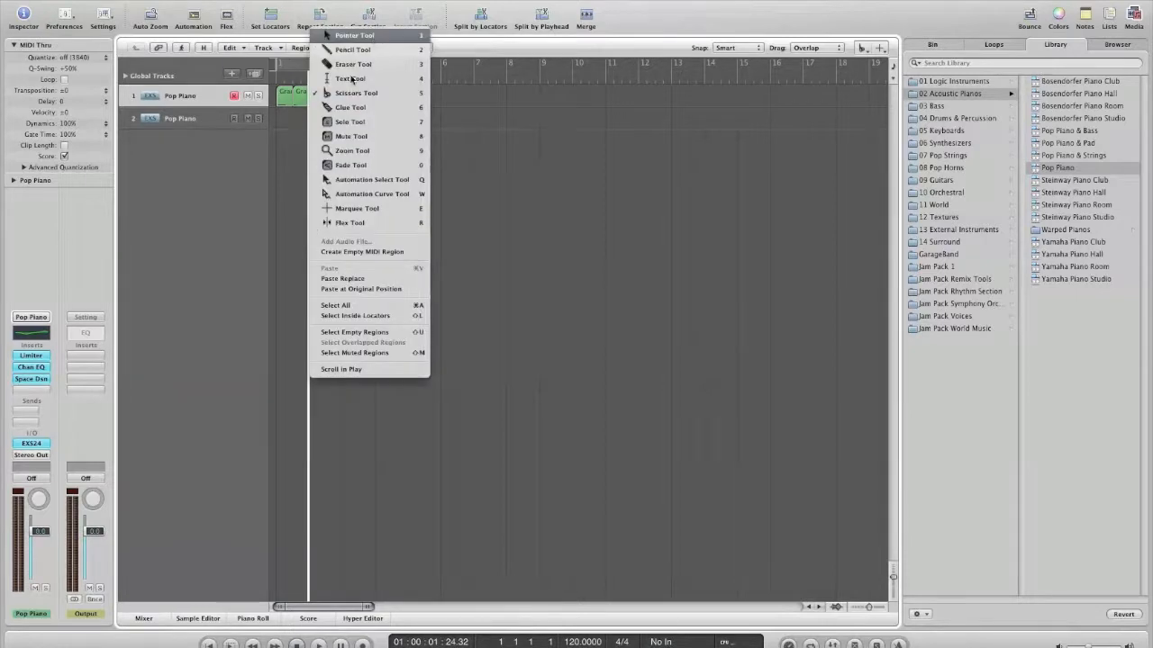
pyautogui.click(354, 36)
# Step: Return the playhead to bar 1 and play back the Grand Piano region on the first track
pyautogui.moveTo(308, 129); pyautogui.dragTo(278, 133)
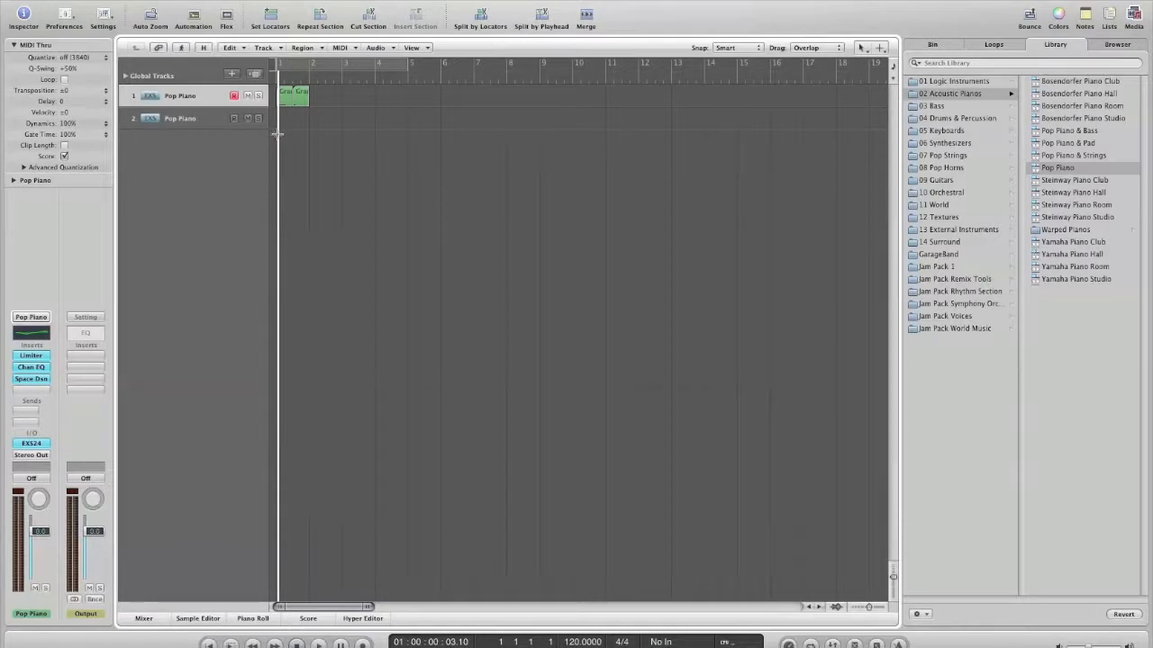
pyautogui.press('space')
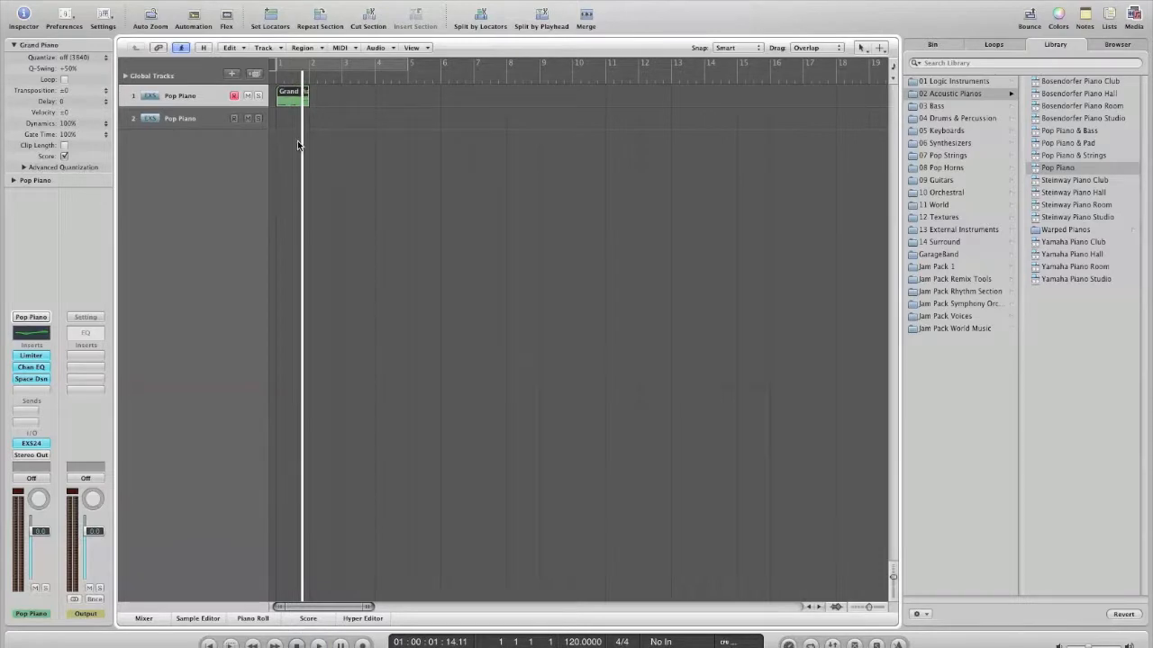
pyautogui.moveTo(304, 143); pyautogui.dragTo(276, 145)
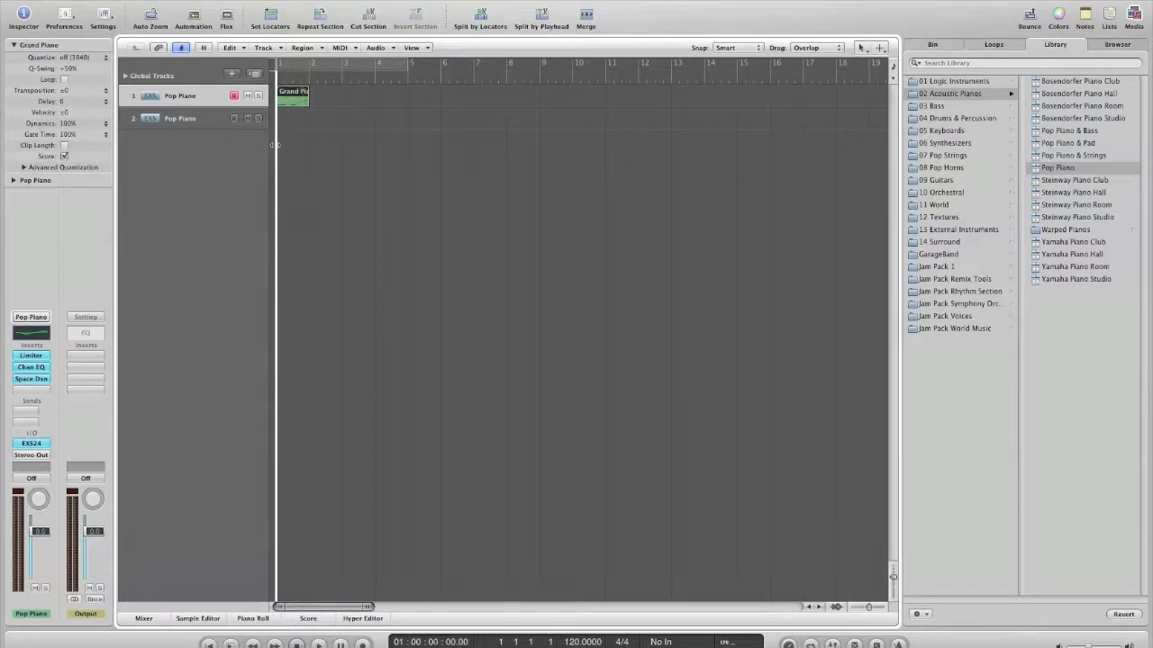
pyautogui.press('space')
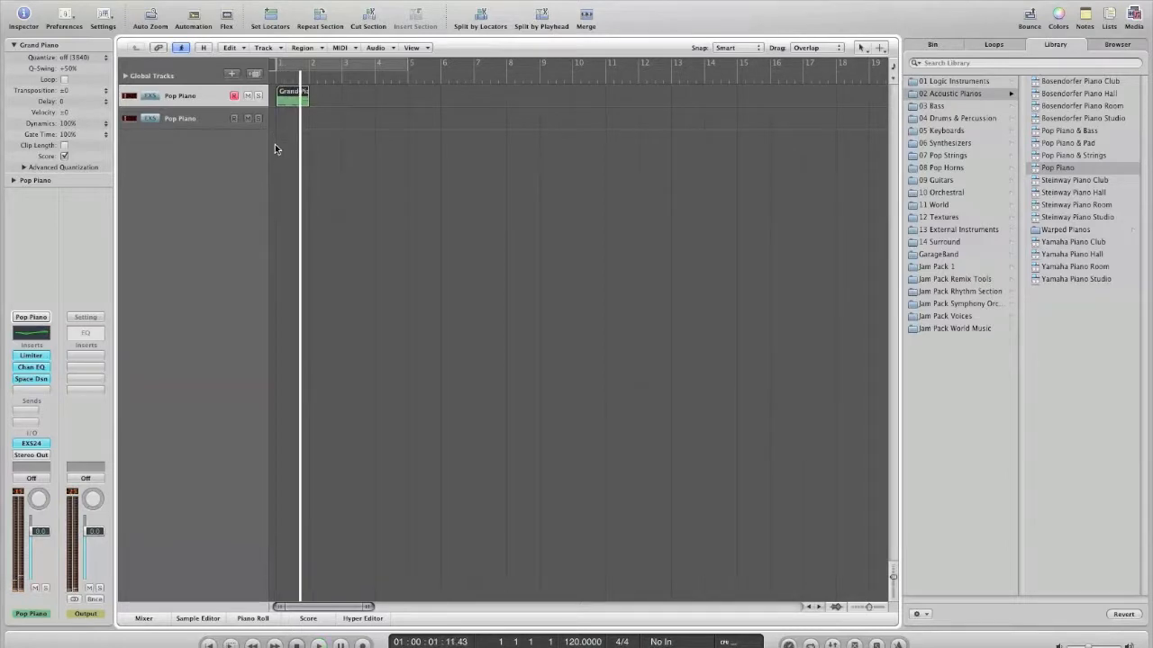
# Step: Turn off record enable on the first track, then delete its region and the duplicate Pop Piano track
pyautogui.click(233, 96)
pyautogui.click(270, 47)
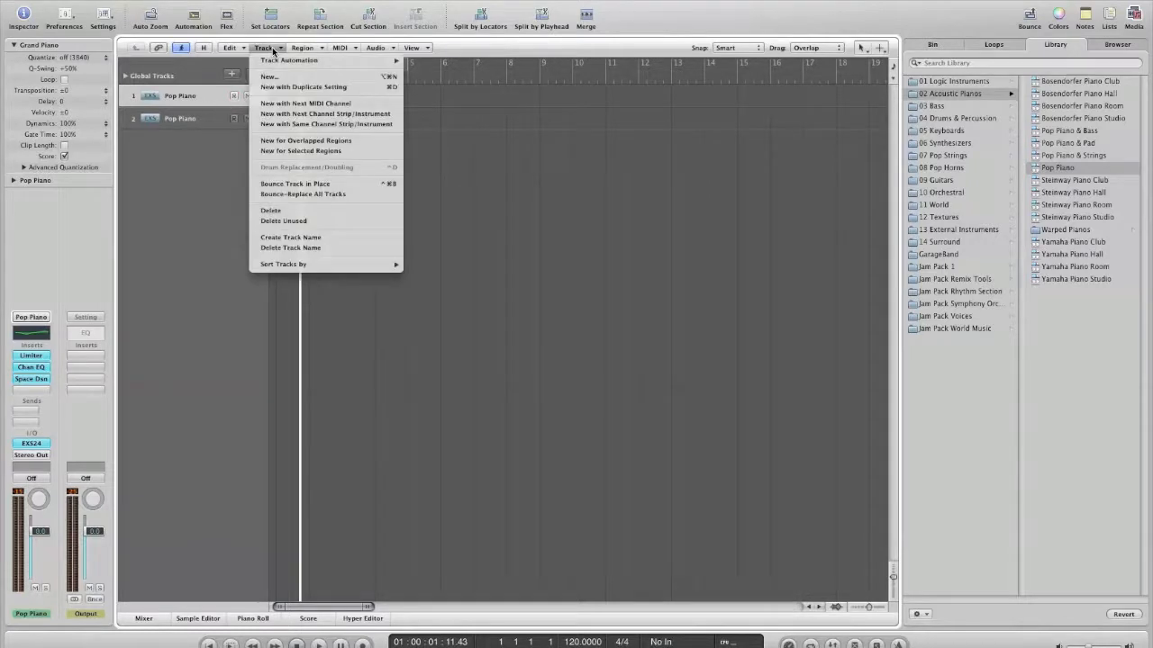
pyautogui.click(282, 212)
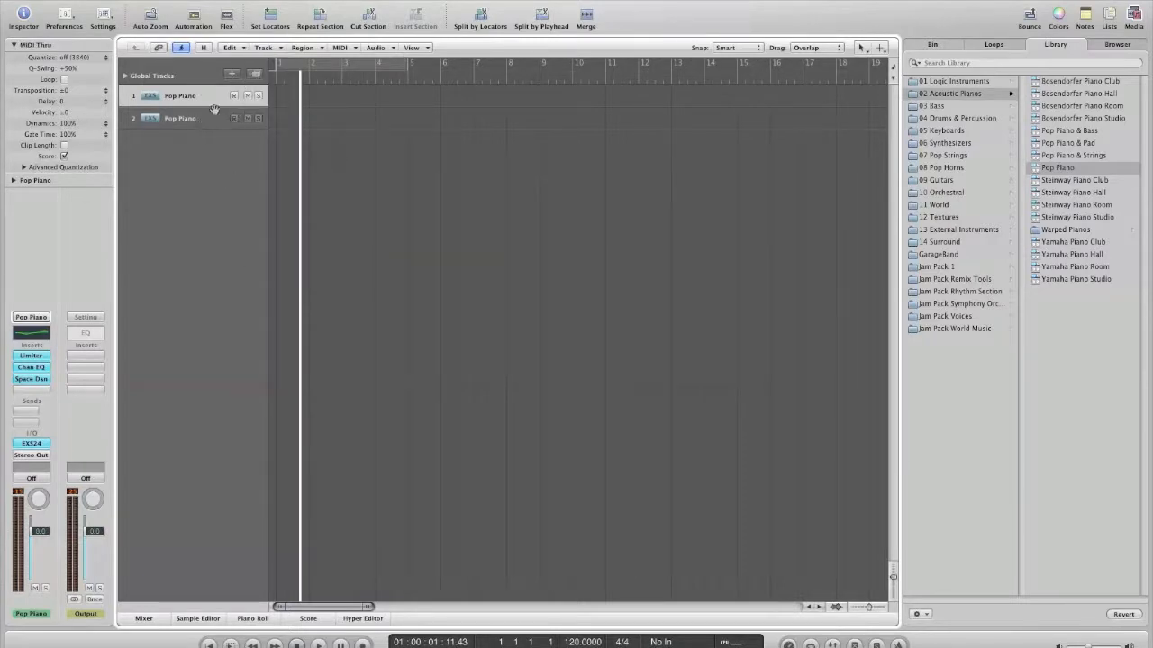
pyautogui.click(267, 48)
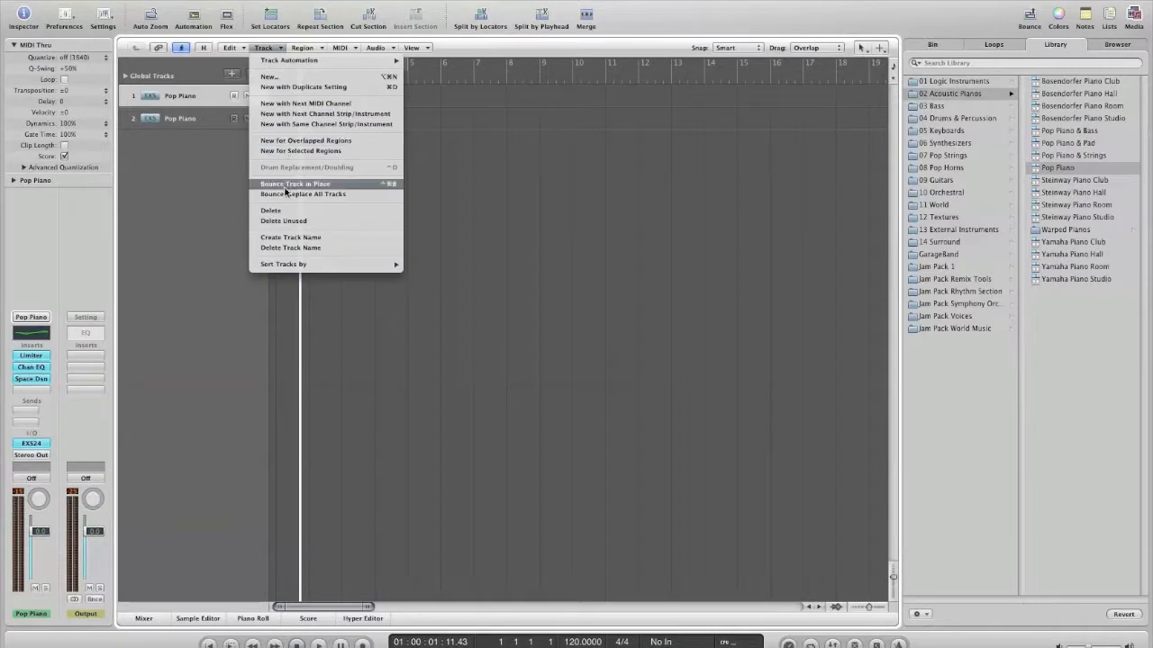
pyautogui.click(271, 211)
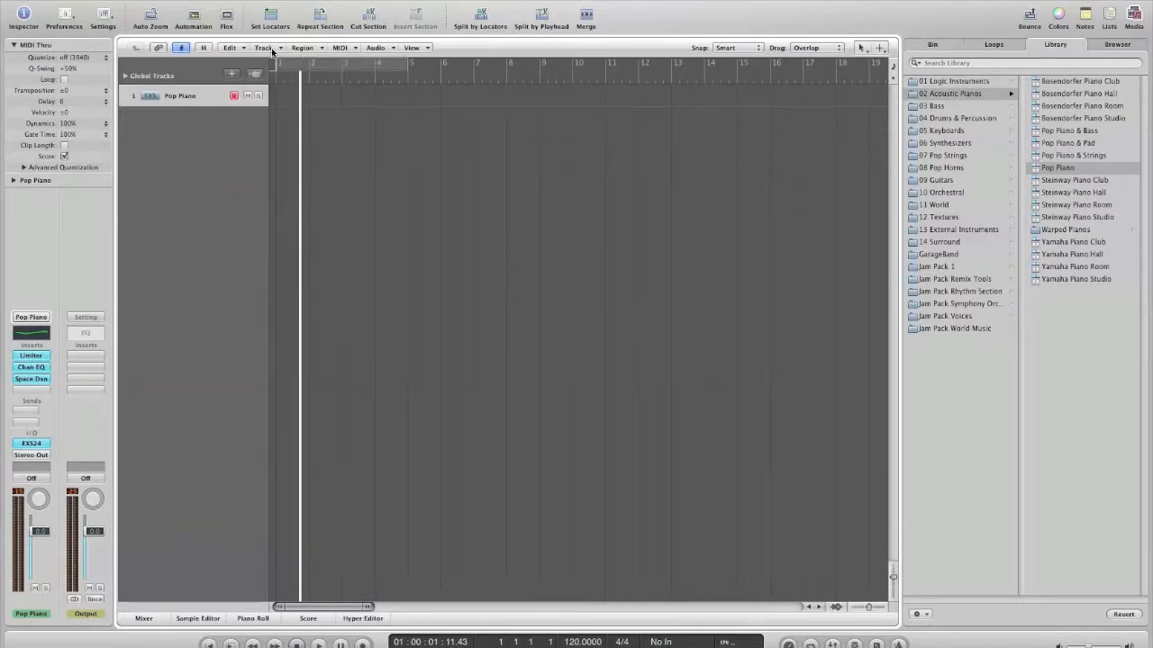
pyautogui.click(272, 50)
pyautogui.click(295, 211)
# Step: Return the playhead to bar 1, create an empty MIDI region there on the Pop Piano track, and open it in the Piano Roll
pyautogui.moveTo(300, 106); pyautogui.dragTo(244, 123)
pyautogui.rightClick(276, 105)
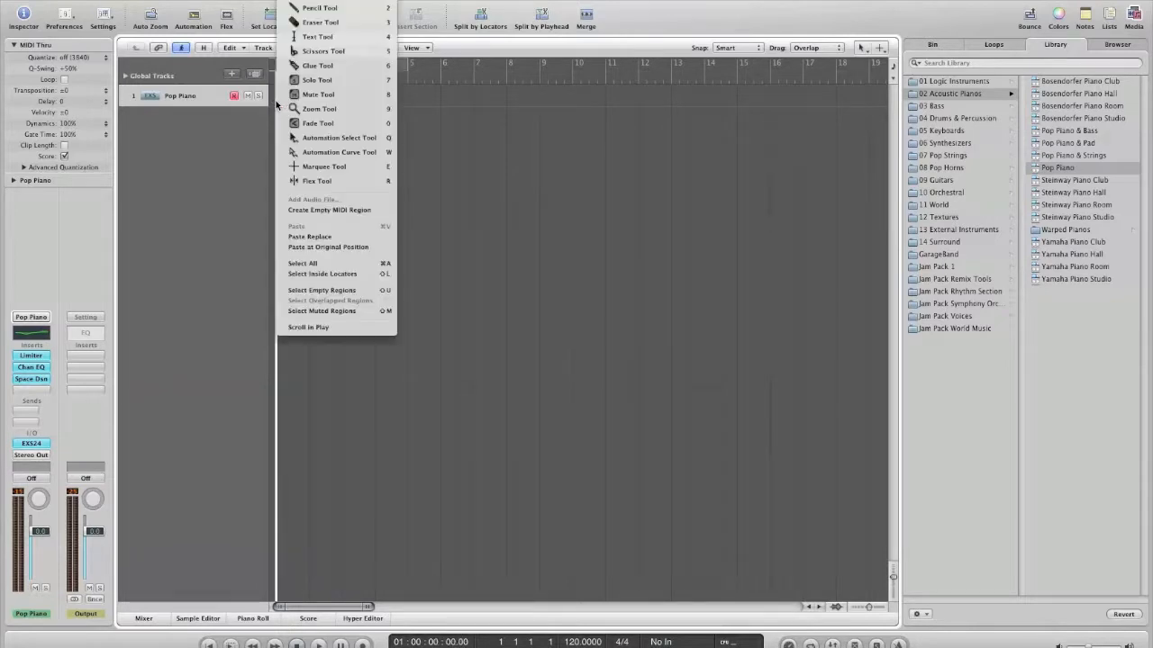
pyautogui.click(329, 209)
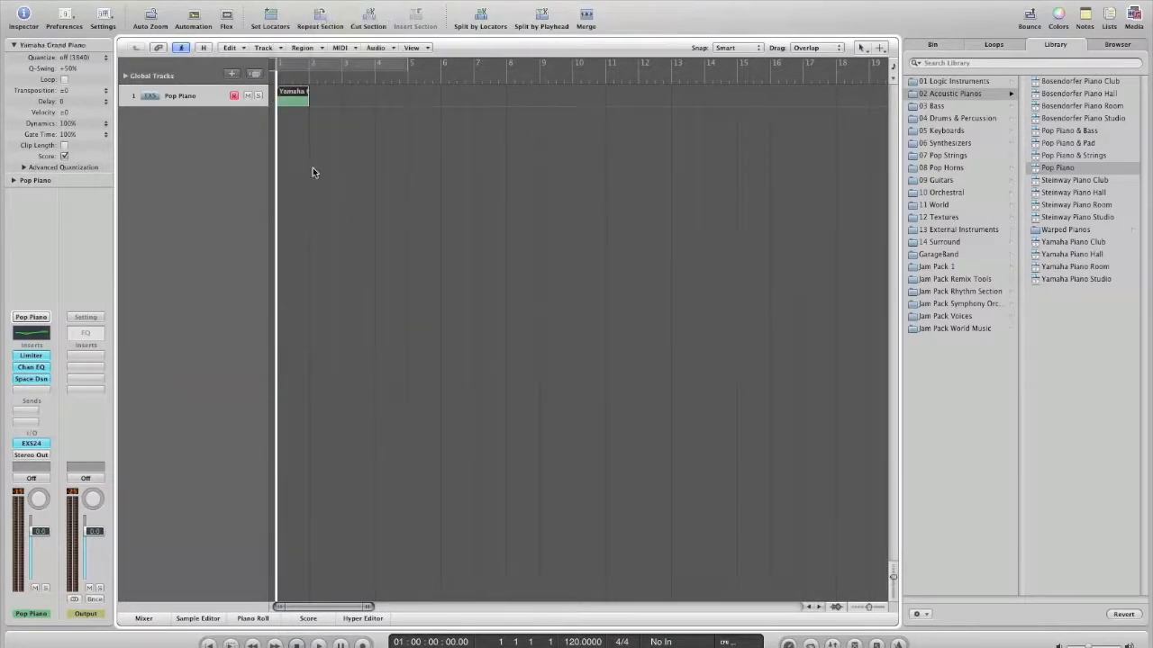
pyautogui.doubleClick(296, 101)
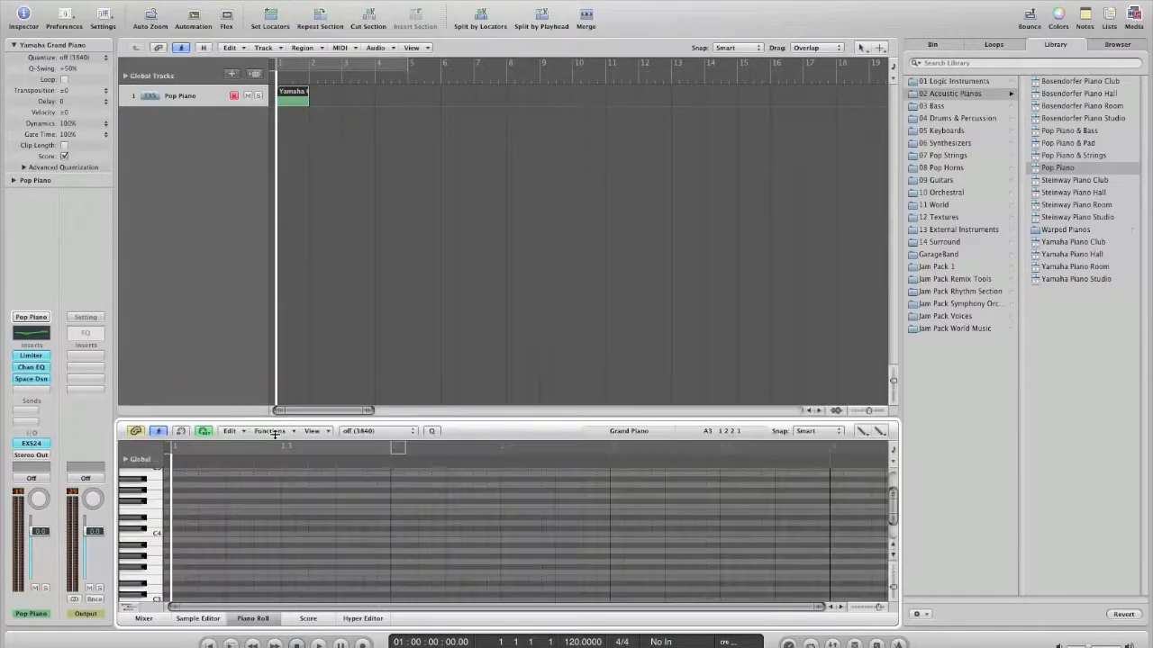
# Step: Draw five notes of varying pitch across the first bar of the new Pop Piano region
pyautogui.click(202, 490)
pyautogui.click(216, 501)
pyautogui.click(270, 523)
pyautogui.click(340, 485)
pyautogui.click(326, 540)
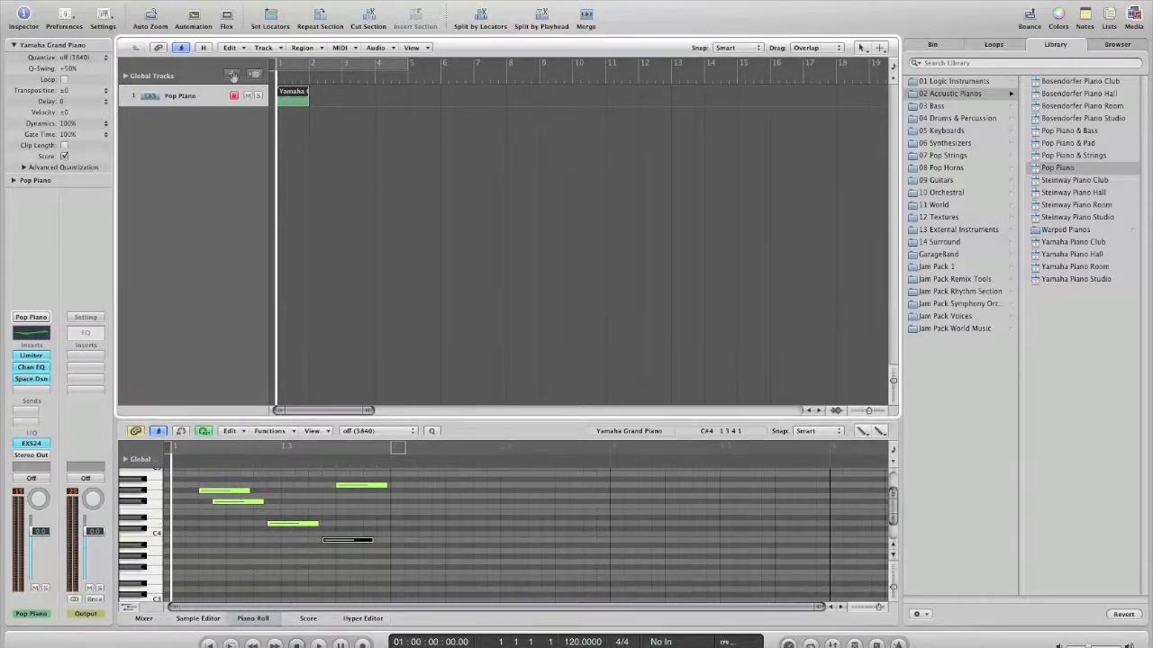
# Step: Create one new software instrument track below the Pop Piano track
pyautogui.click(273, 51)
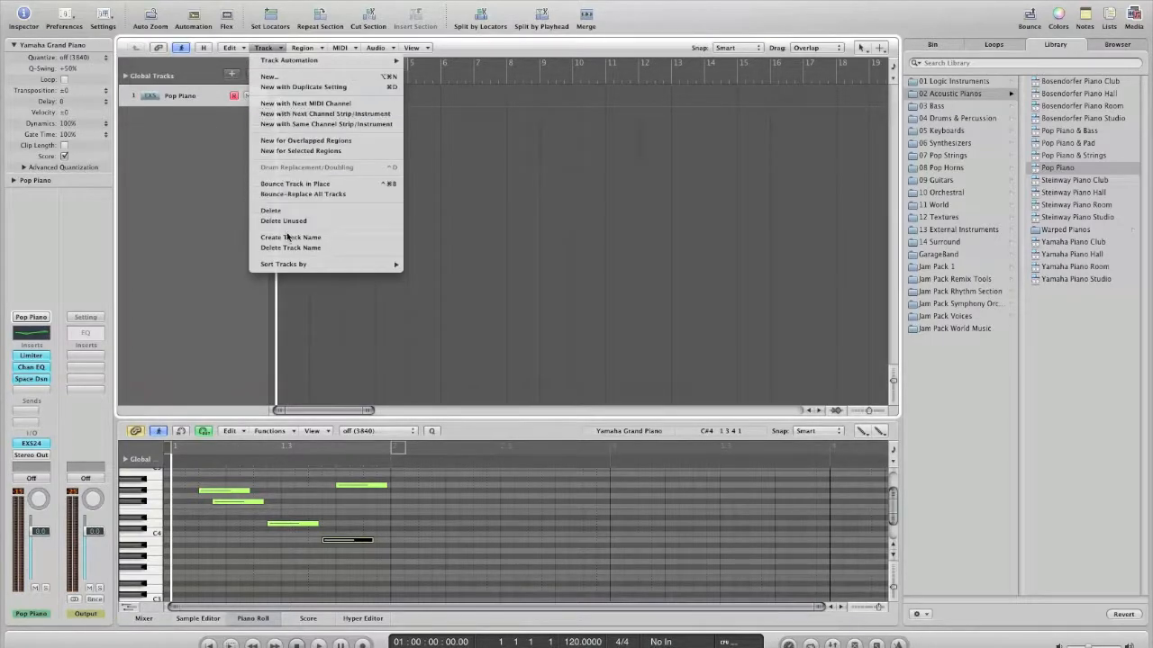
pyautogui.click(326, 81)
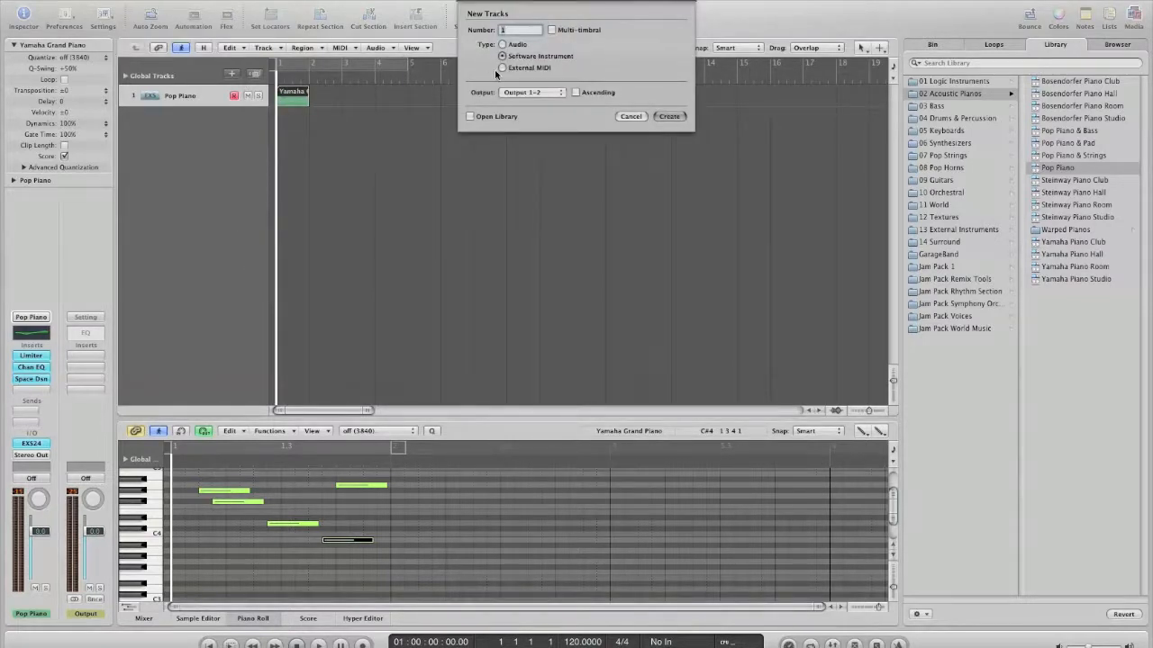
pyautogui.click(669, 116)
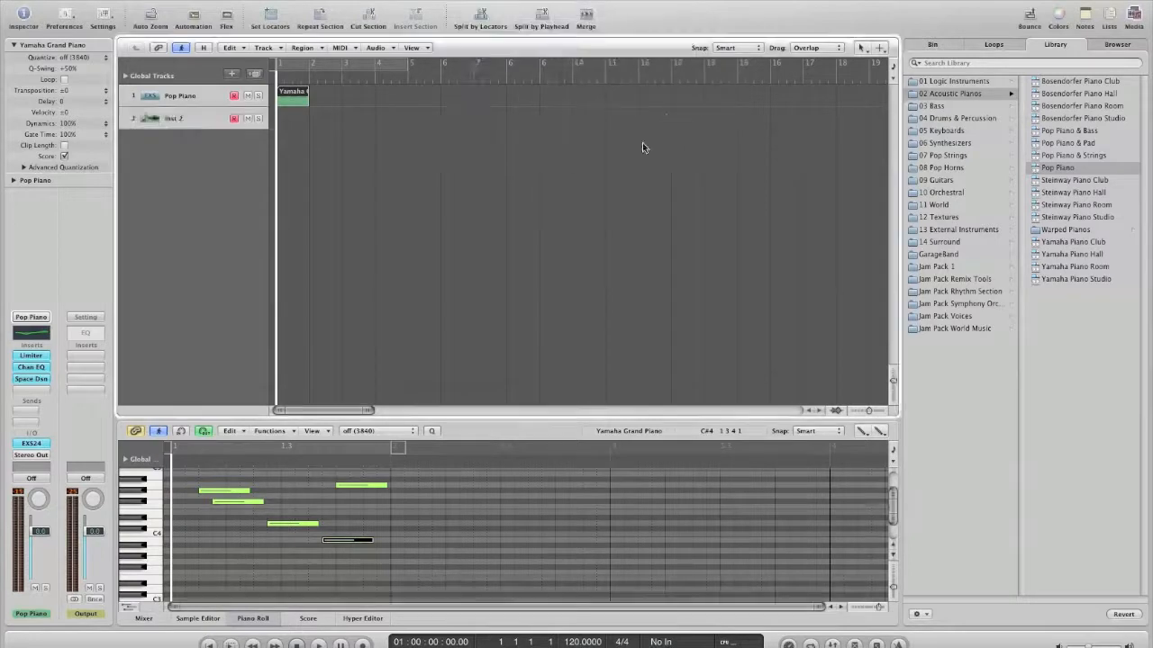
# Step: Load the Crunchy Electric Pickings setting from the Electric Guitars category onto the new track
pyautogui.click(942, 181)
pyautogui.click(1062, 95)
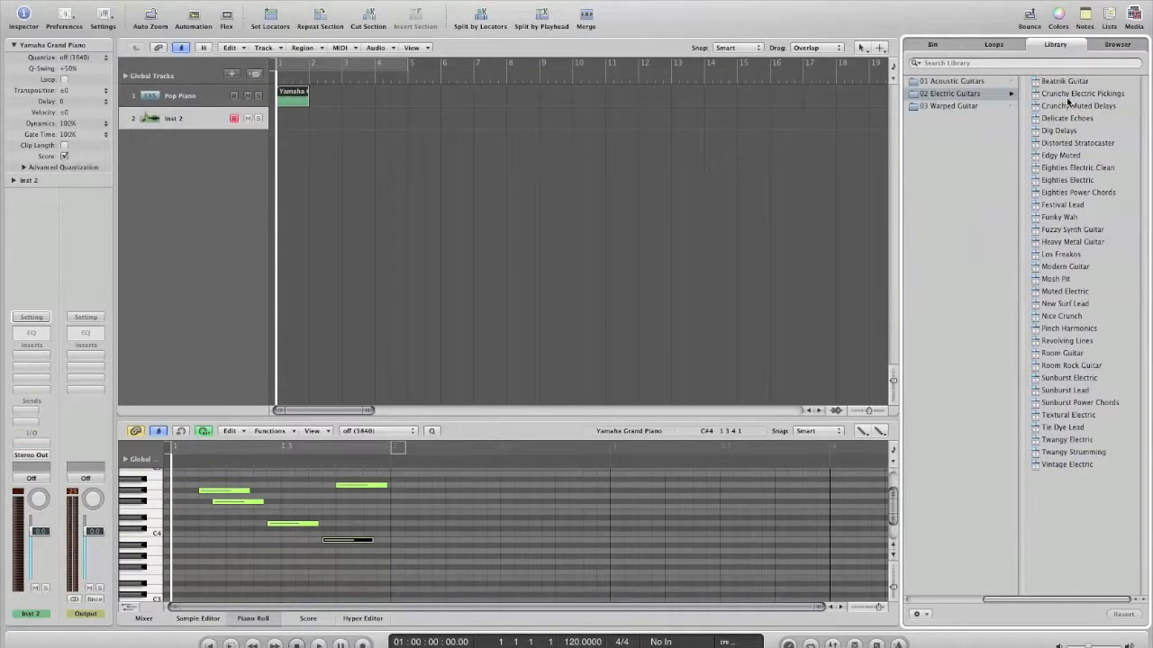
pyautogui.click(1065, 92)
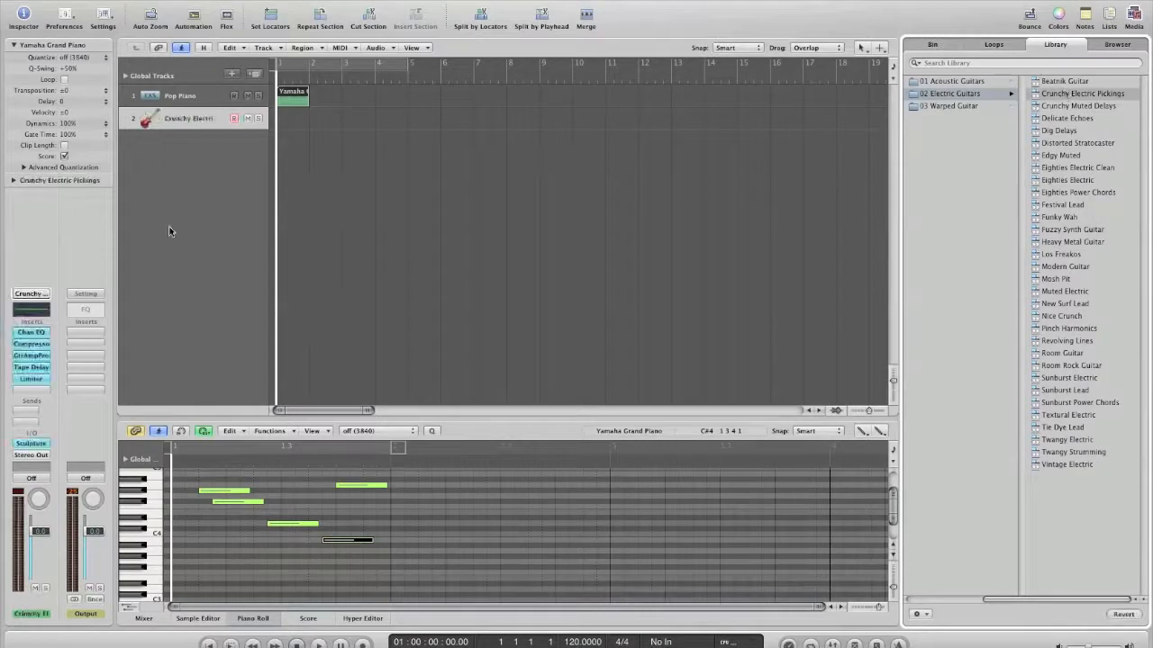
# Step: Reassign the Pop Piano track to the software instrument Inst 2 - Crunchy Electric Pickings and play back its region
pyautogui.click(192, 95)
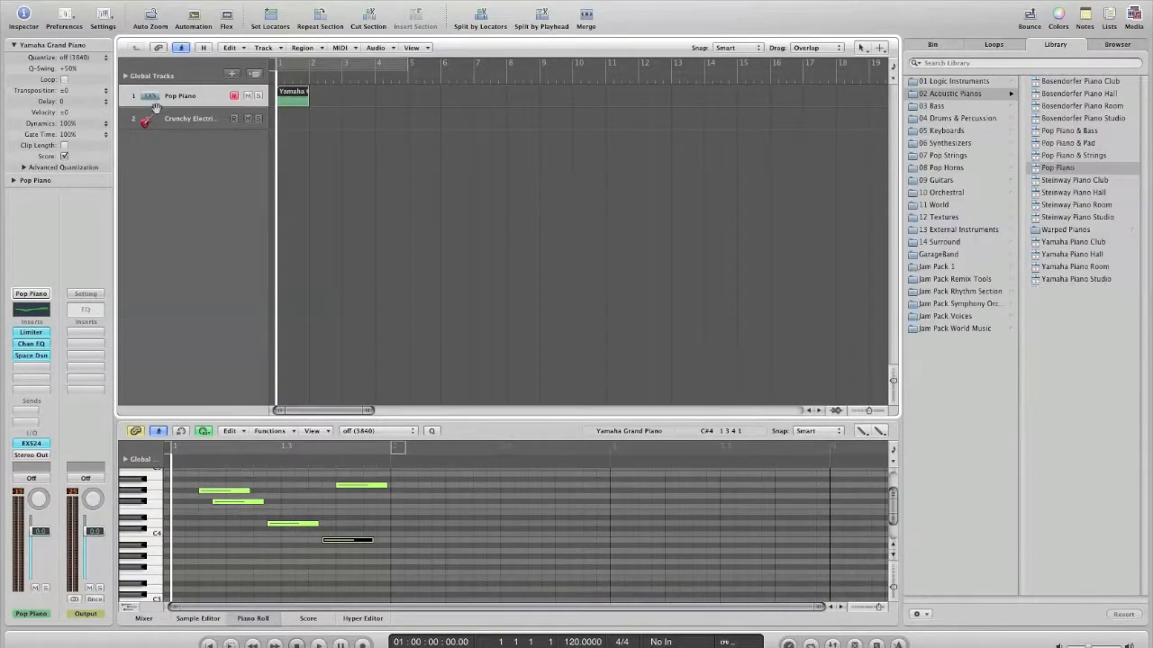
pyautogui.rightClick(203, 95)
pyautogui.moveTo(228, 122)
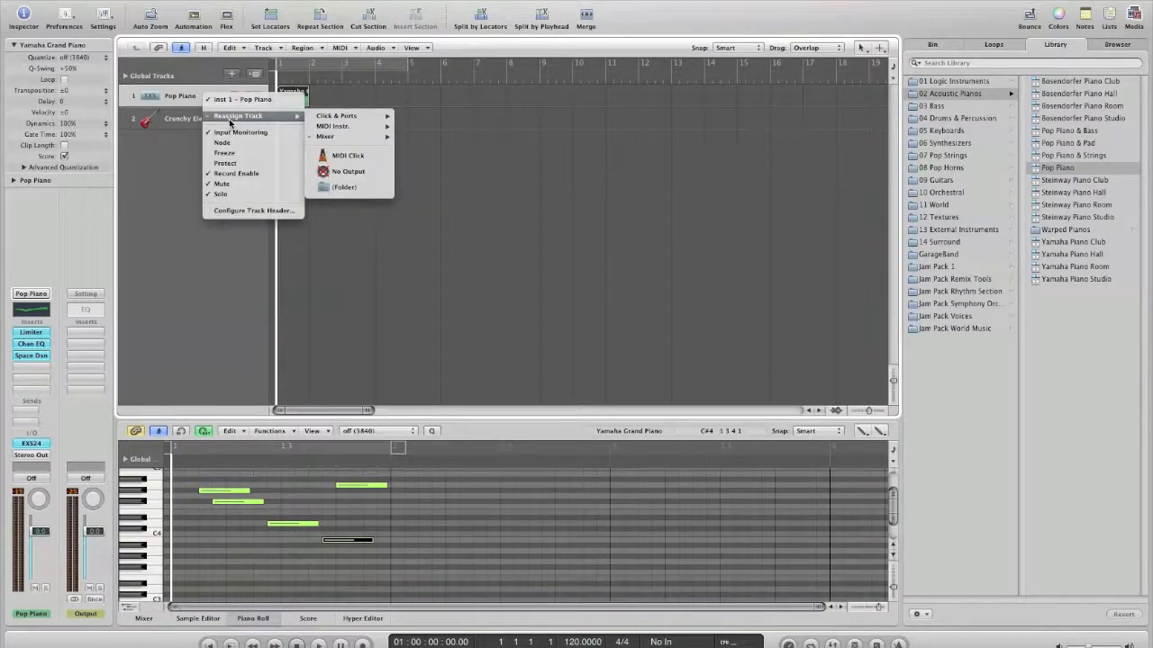
pyautogui.moveTo(340, 137)
pyautogui.moveTo(450, 157)
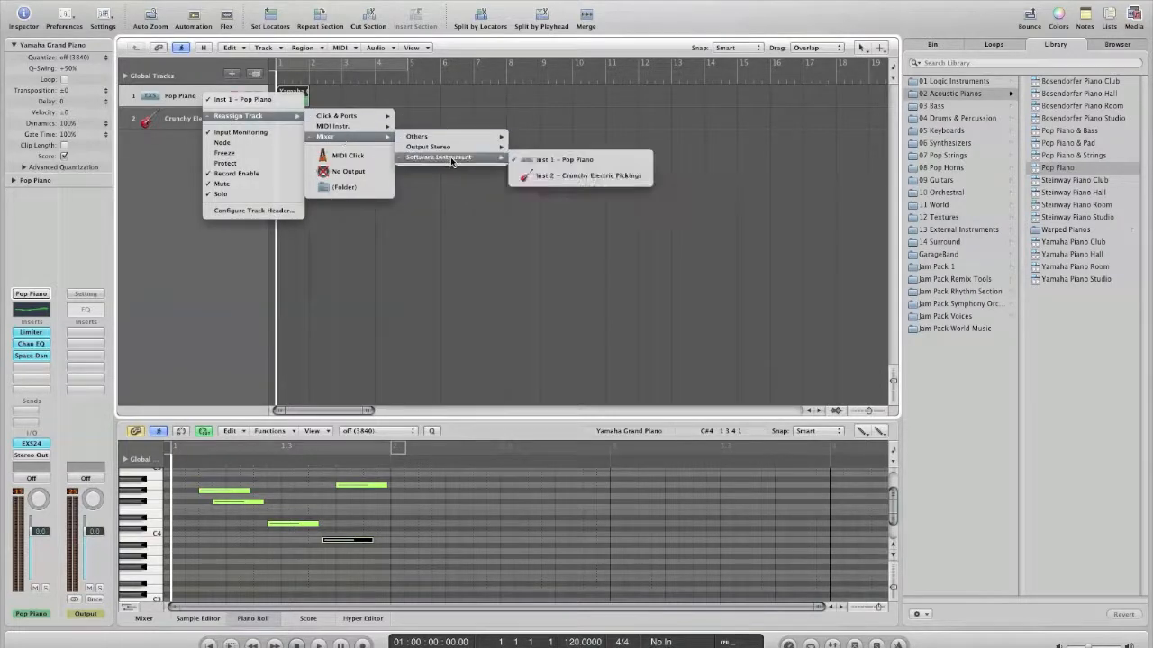
pyautogui.click(564, 177)
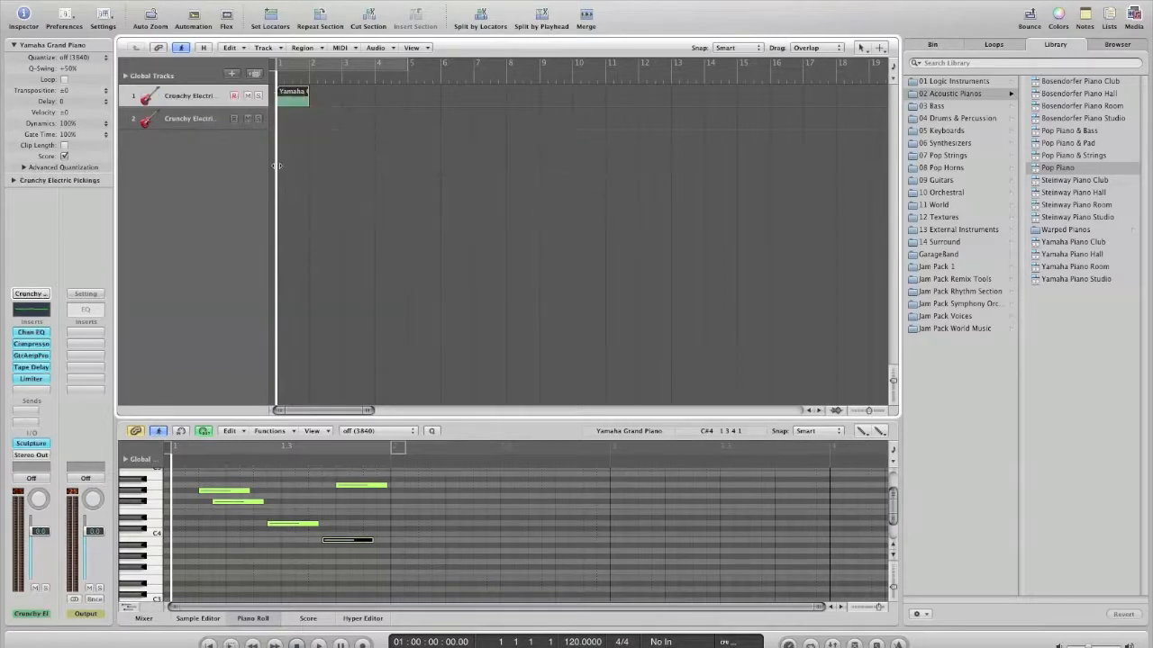
pyautogui.press('space')
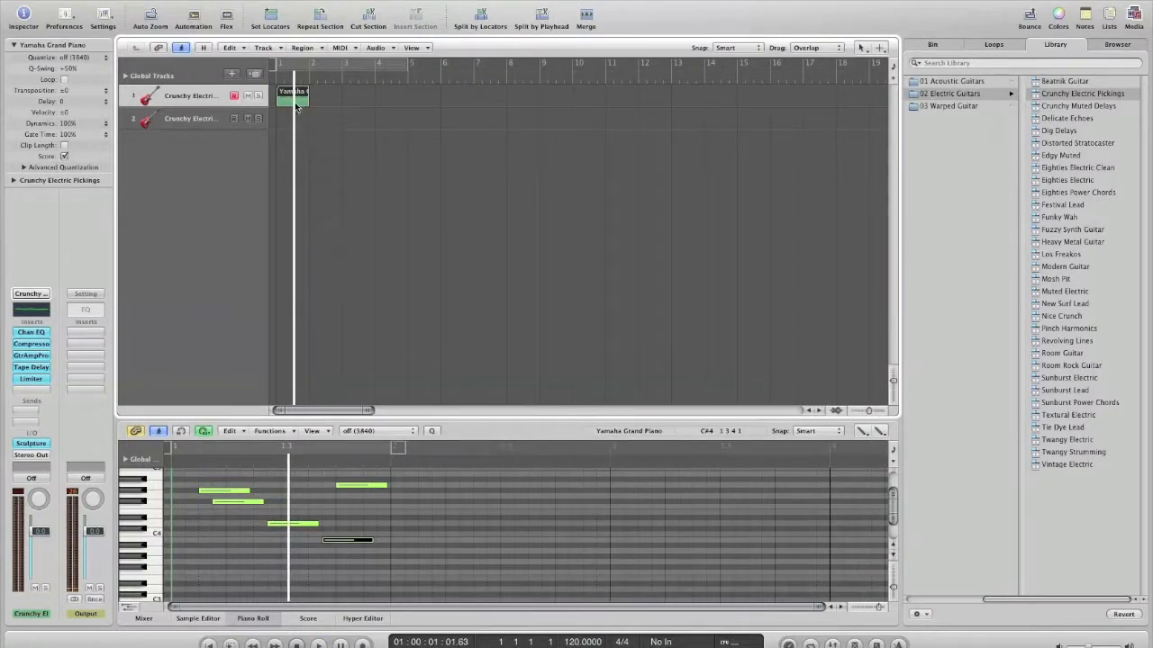
# Step: Try cutting the first track's region near beat 3 with the Scissors tool, splitting the overlapping notes, and undo the cut
pyautogui.rightClick(331, 147)
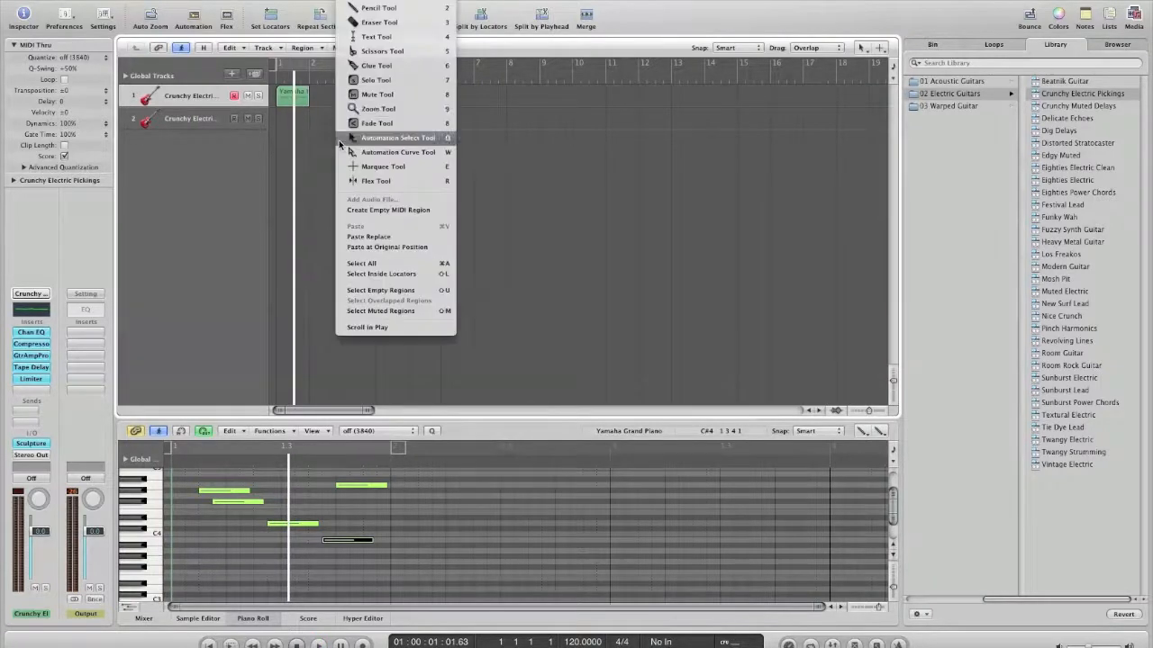
pyautogui.click(395, 53)
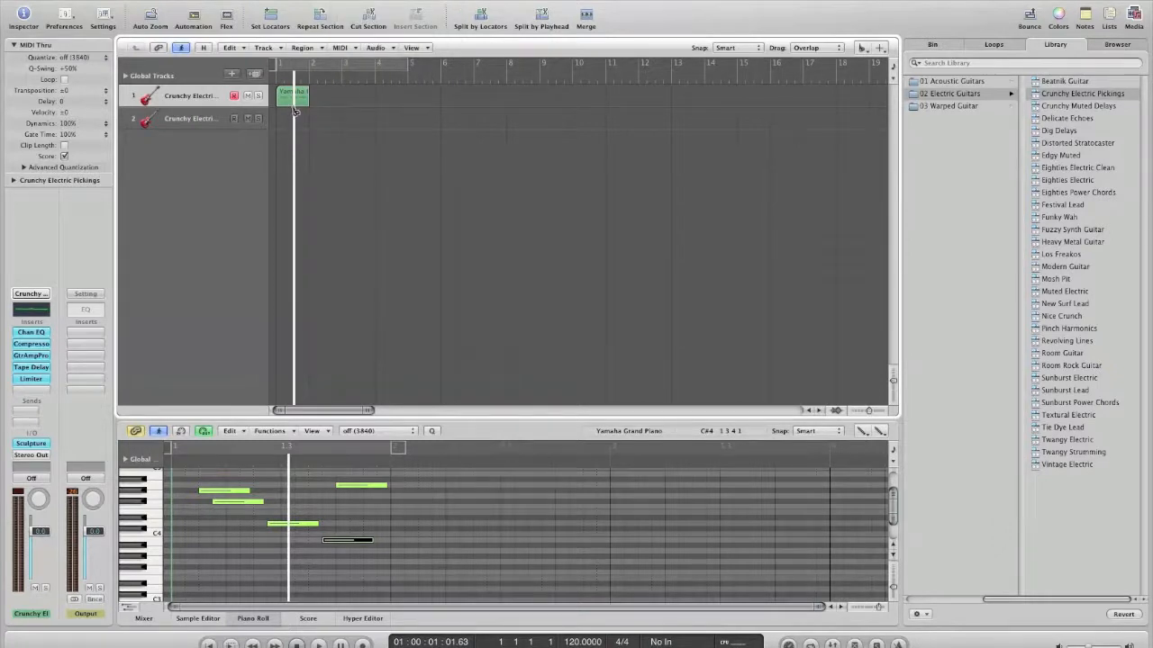
pyautogui.click(296, 109)
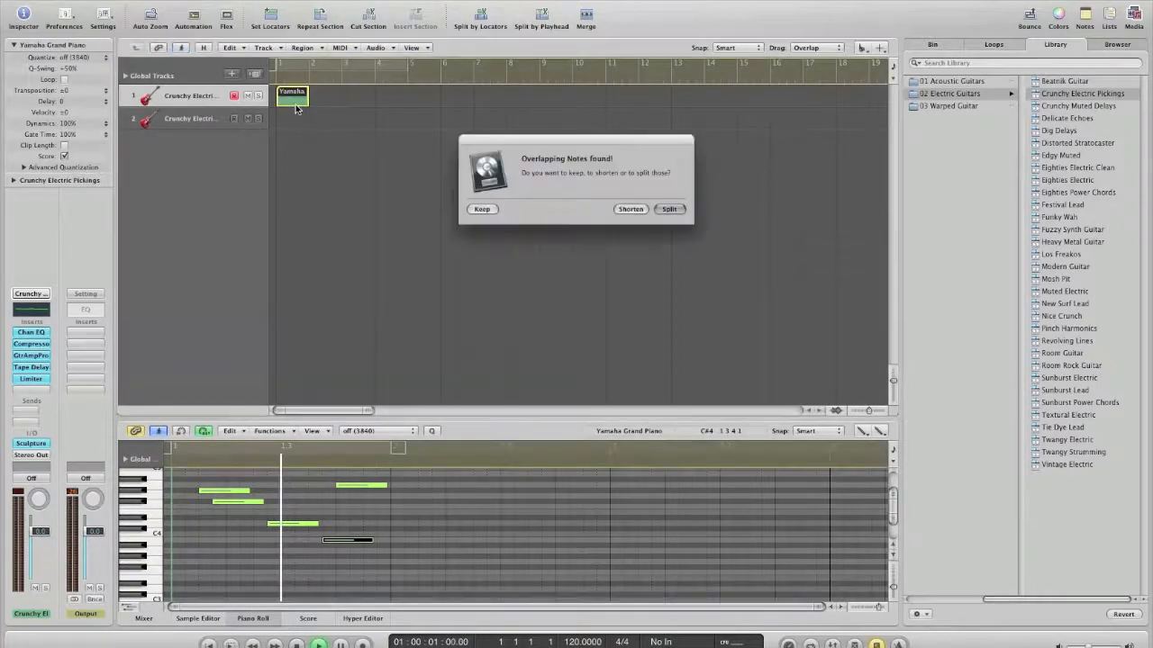
pyautogui.click(668, 210)
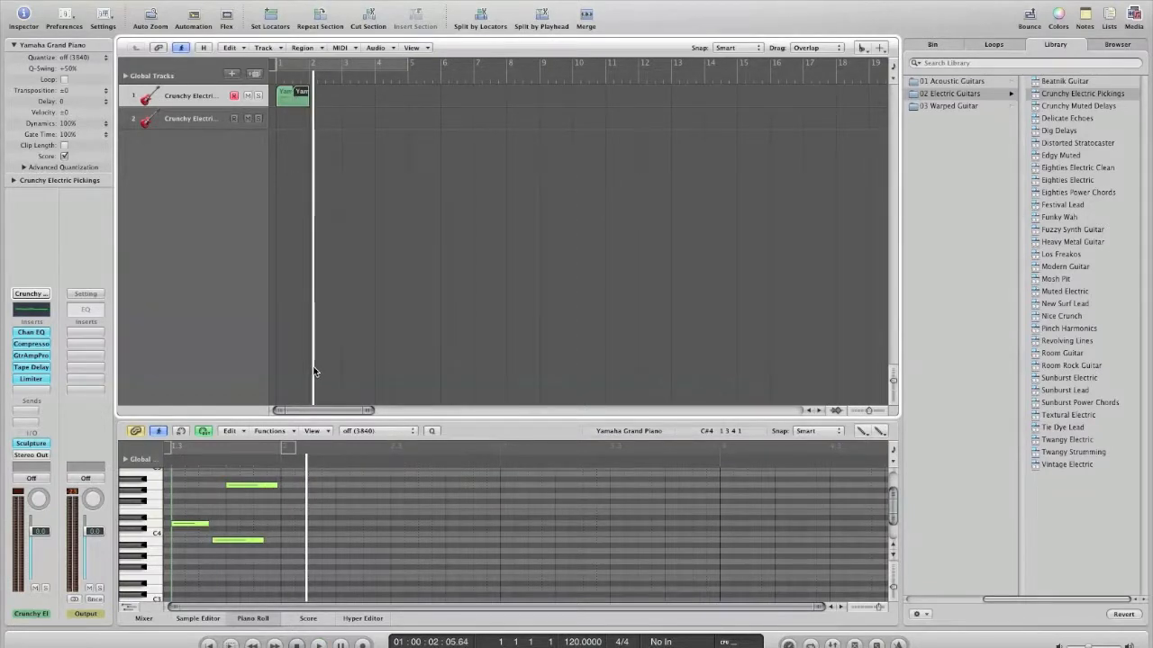
pyautogui.click(314, 128)
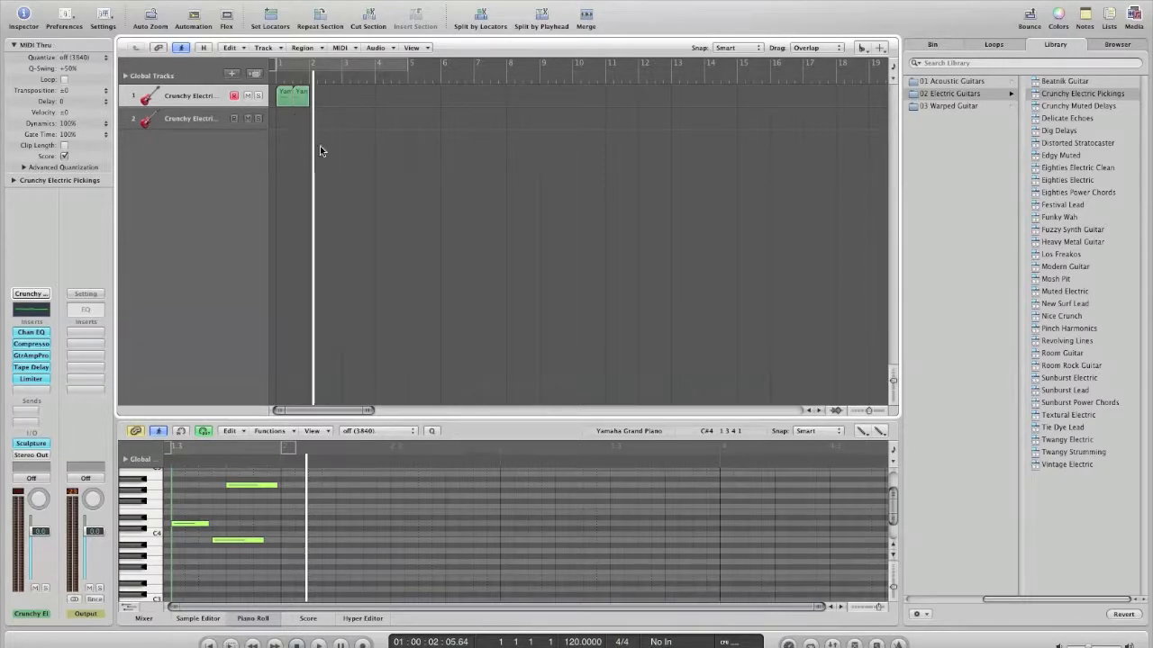
pyautogui.press('super+z')
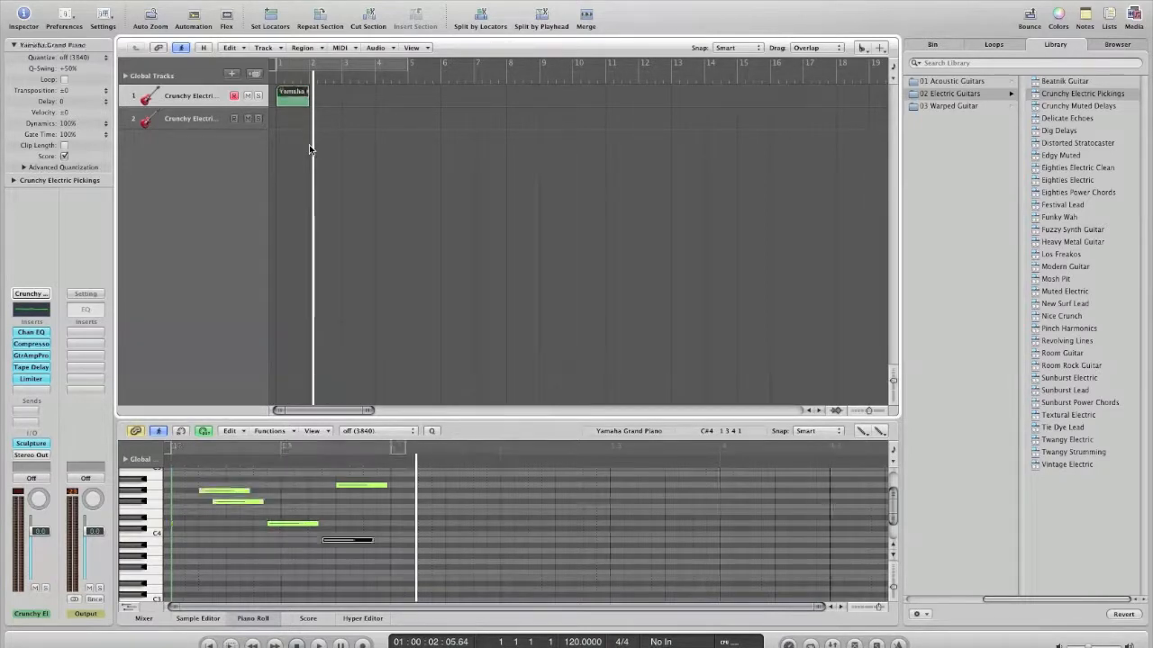
# Step: Return the playhead to bar 1 and play back the region through the Crunchy Electric Pickings instrument
pyautogui.press('Return')
pyautogui.press('space')
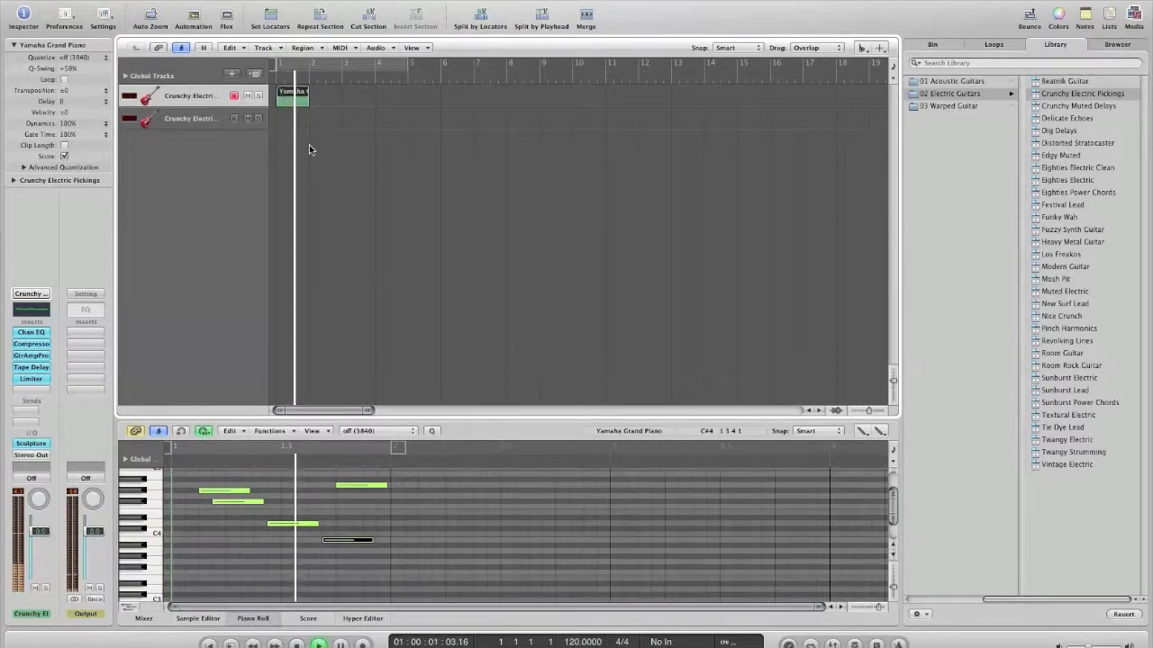